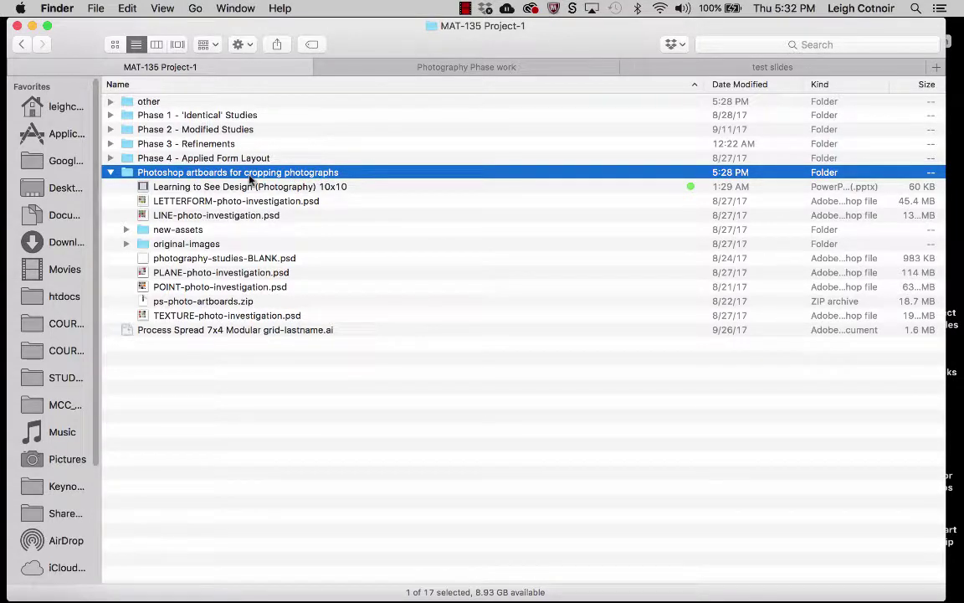
# Step: Select the Learning to See Design (Photography) 10x10 .pptx file in the Photoshop artboards folder
pyautogui.click(209, 189)
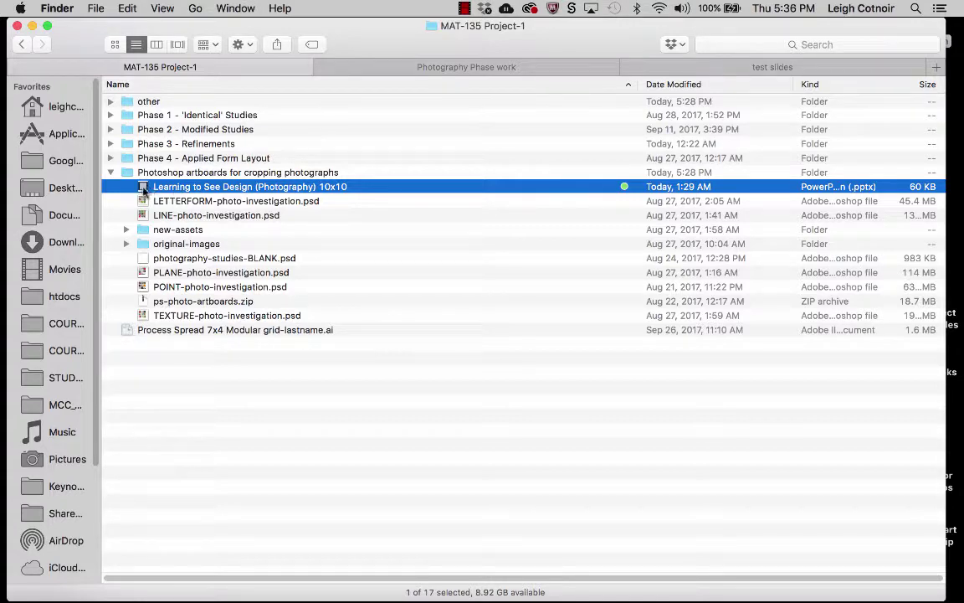
# Step: Open the presentation in PowerPoint and glance at slides 2 and 3 before returning to slide 1
pyautogui.doubleClick(143, 189)
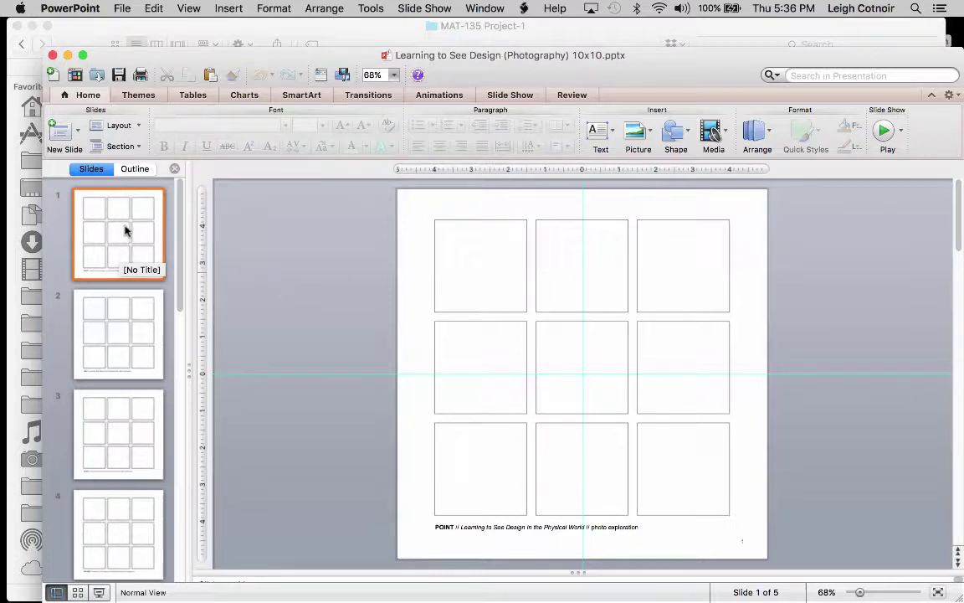
pyautogui.keyDown('shift'); pyautogui.click(97, 339); pyautogui.keyUp('shift')
pyautogui.click(97, 339)
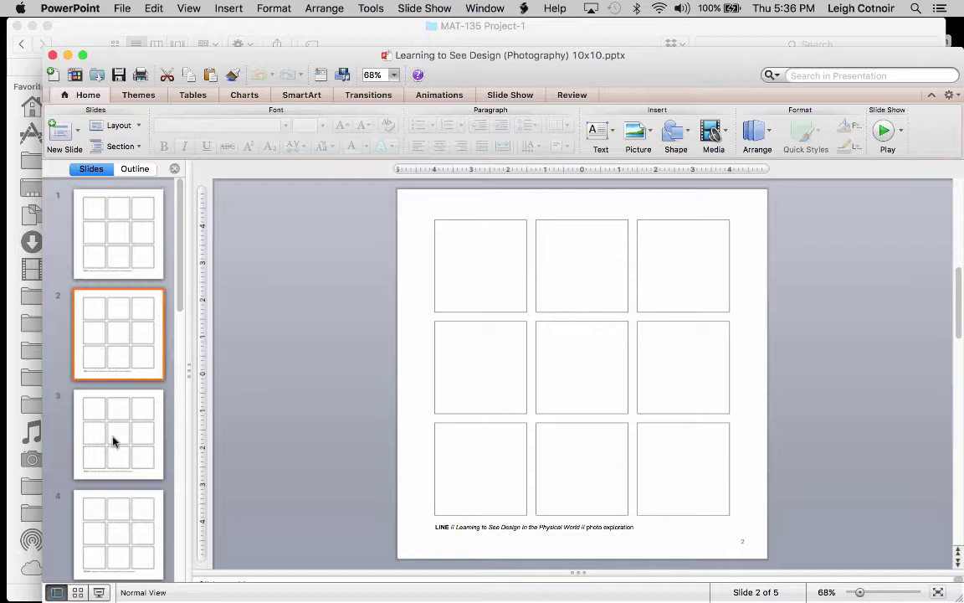
pyautogui.click(102, 398)
pyautogui.click(121, 224)
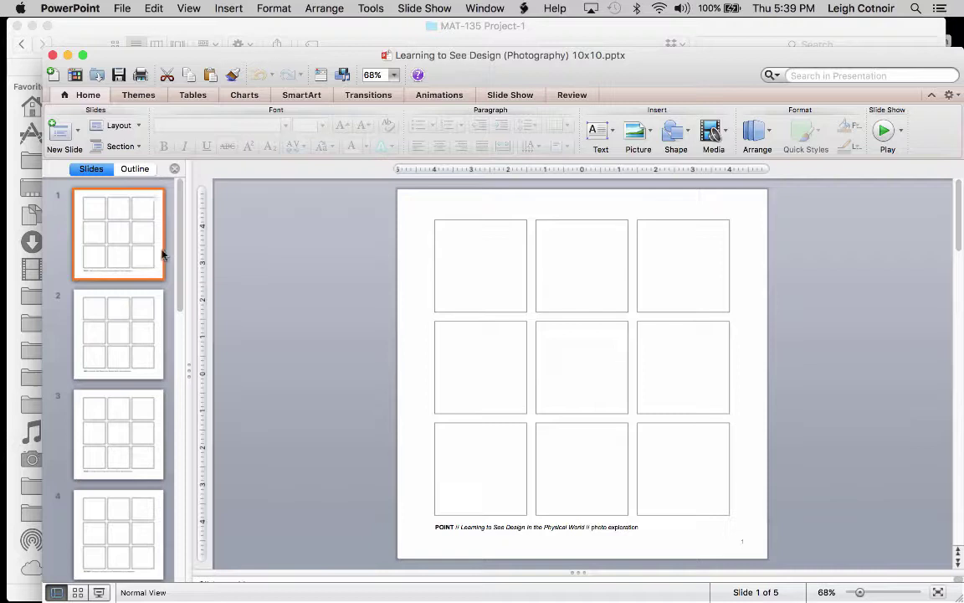
# Step: Review the PLANE and TEXTURE grids on slides 3 and 4, then return to the POINT slide
pyautogui.click(116, 350)
pyautogui.click(108, 454)
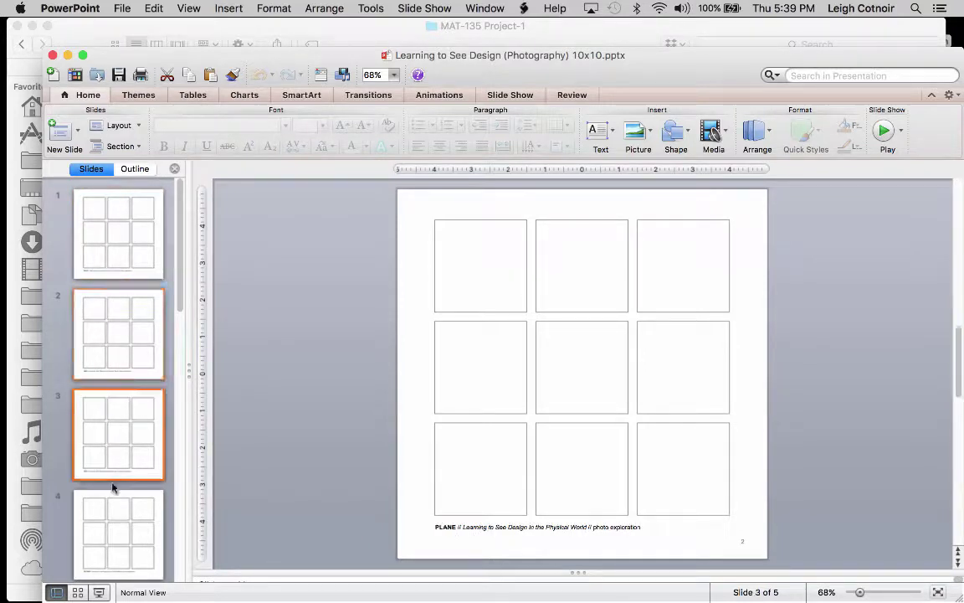
pyautogui.click(119, 515)
pyautogui.click(121, 217)
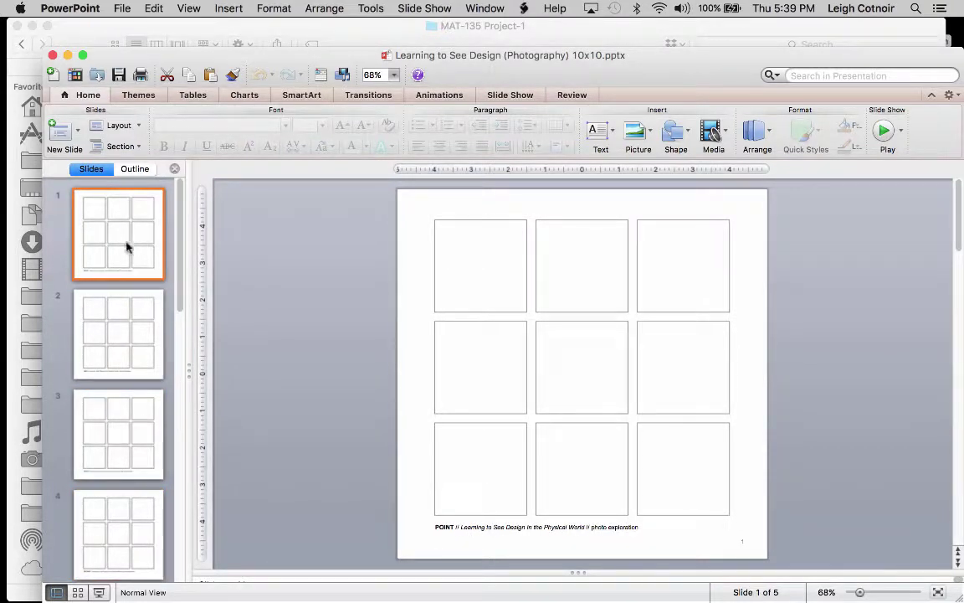
# Step: Copy slide 1, dismiss the paste options without pasting, and select the top-left grid box
pyautogui.rightClick(130, 243)
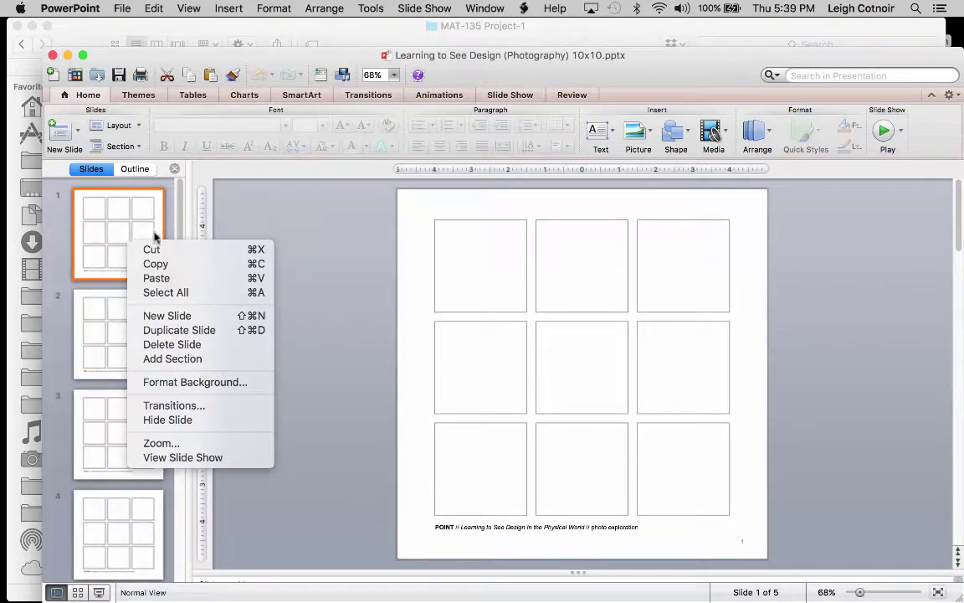
pyautogui.click(155, 266)
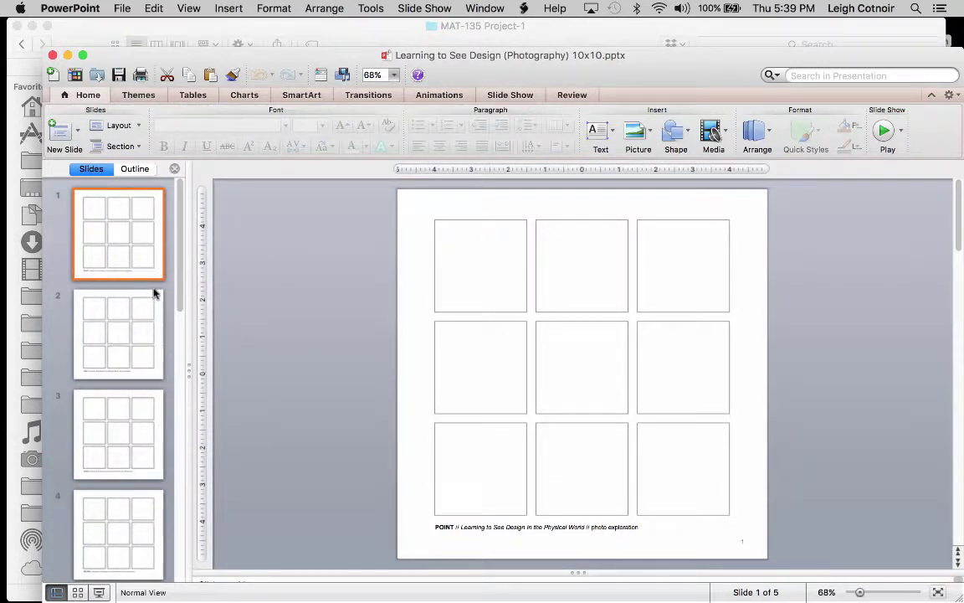
pyautogui.click(149, 287)
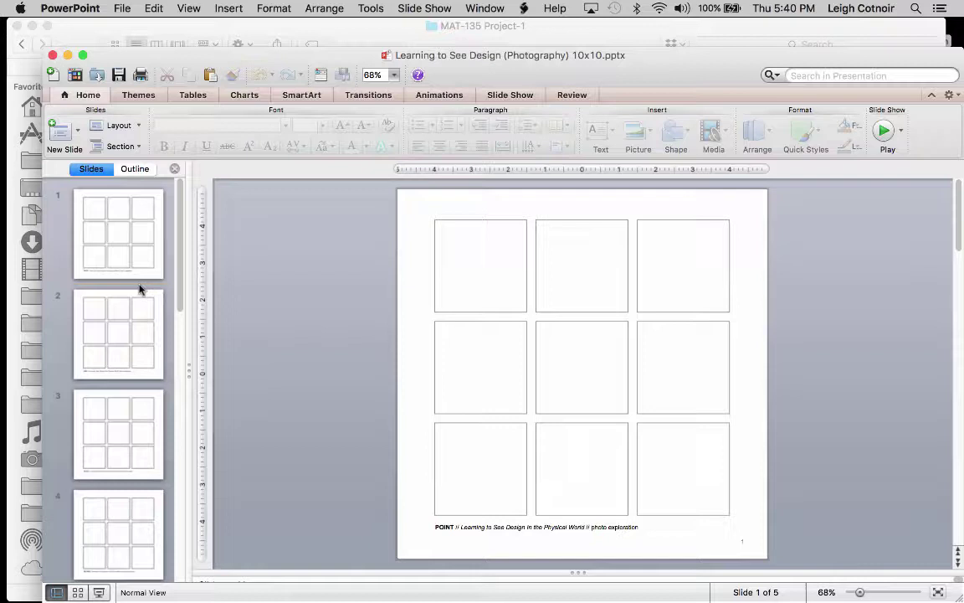
pyautogui.rightClick(140, 286)
pyautogui.click(112, 243)
pyautogui.click(467, 297)
# Step: Move PowerPoint aside, leave the presentation file's name unchanged, and select the Photoshop artboards folder
pyautogui.moveTo(142, 54); pyautogui.dragTo(571, 23)
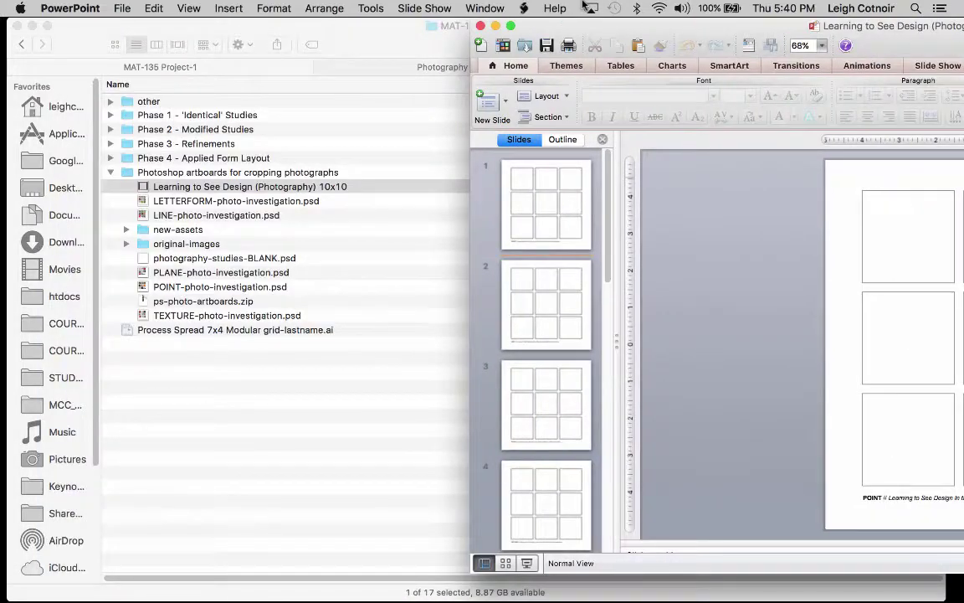
pyautogui.click(141, 186)
pyautogui.press('Return')
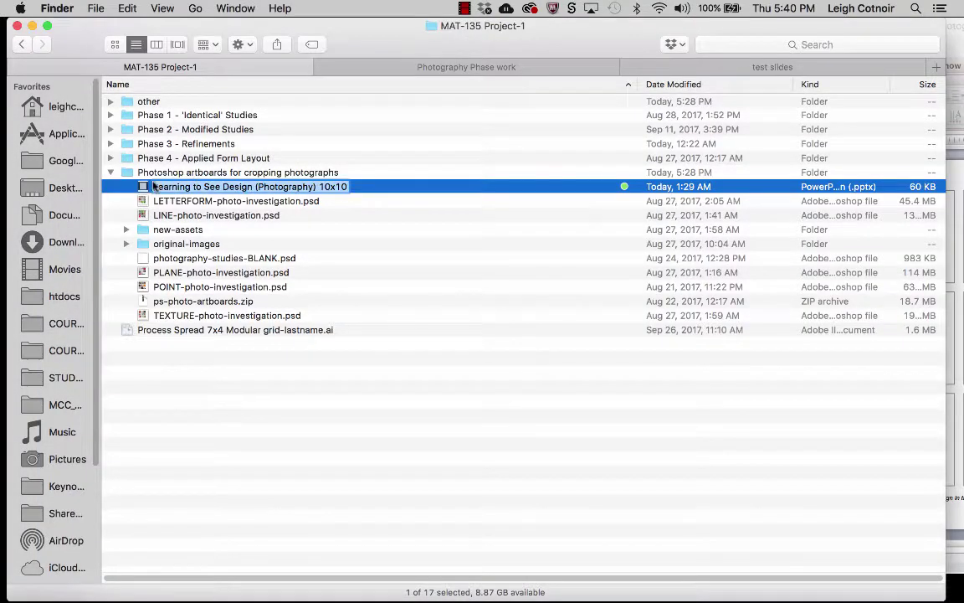
pyautogui.press('Escape')
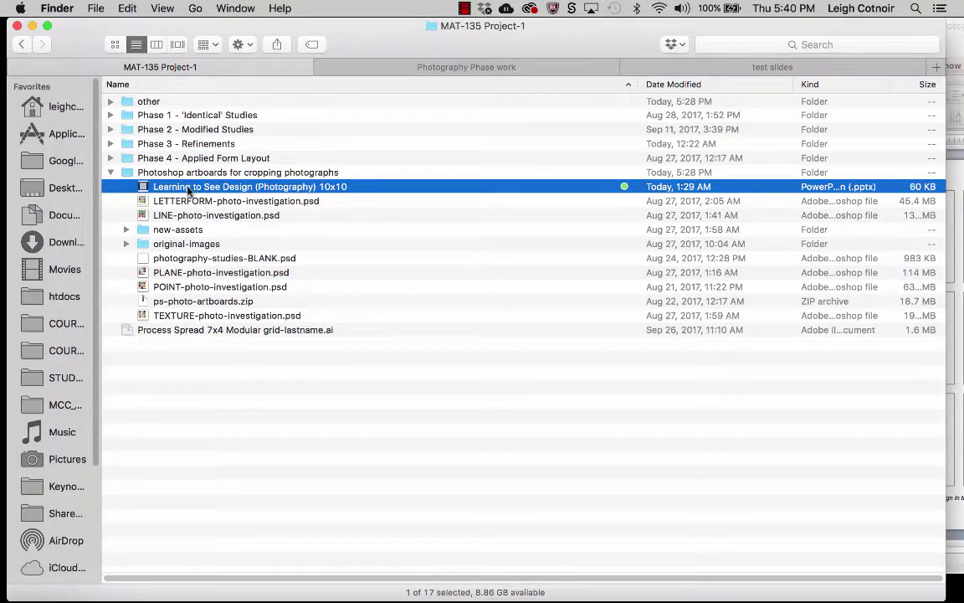
pyautogui.click(159, 173)
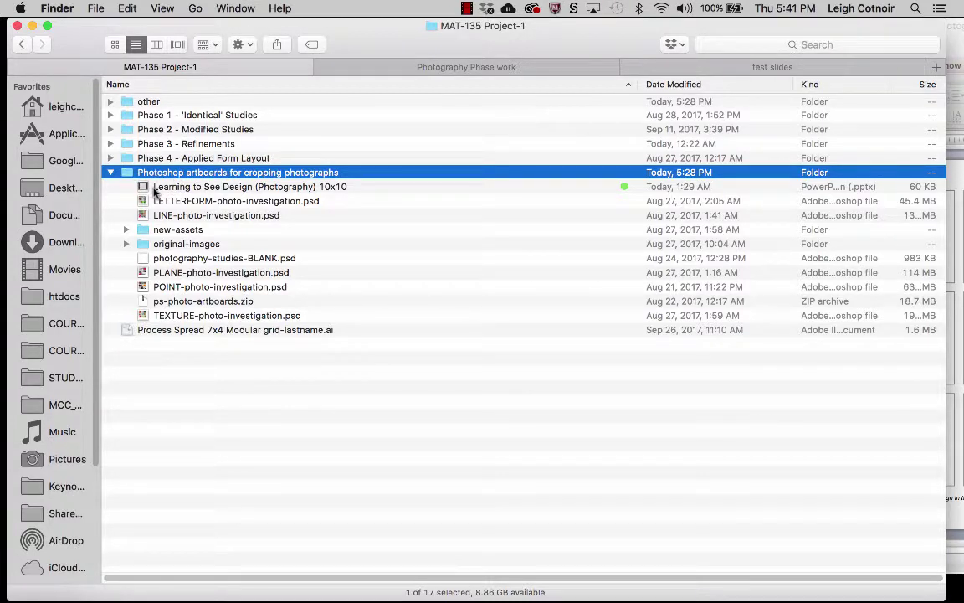
# Step: Expand new-assets and look through its line, plane, point, texture and type web/print folders
pyautogui.click(128, 228)
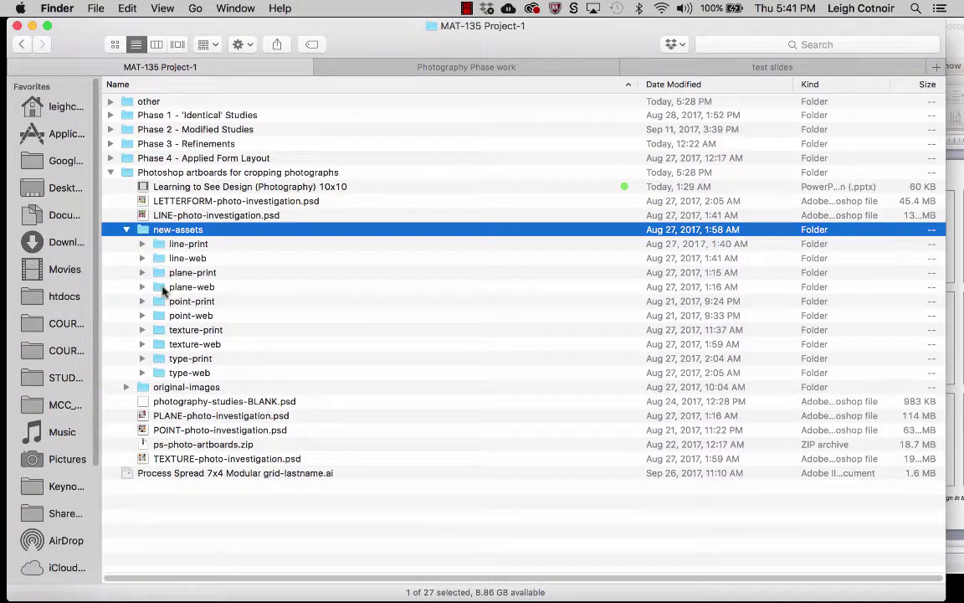
pyautogui.click(172, 258)
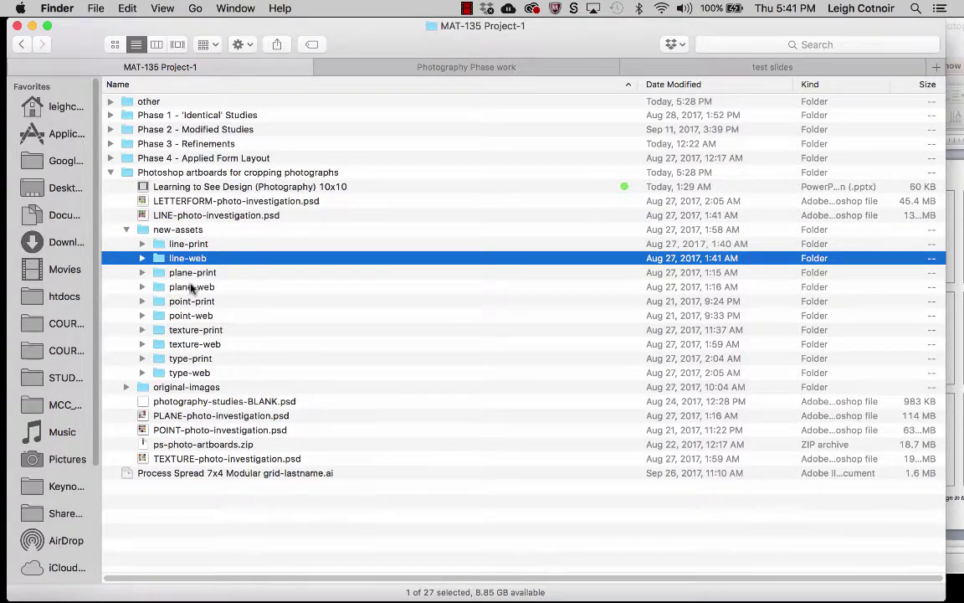
pyautogui.click(190, 286)
pyautogui.click(191, 316)
pyautogui.click(191, 345)
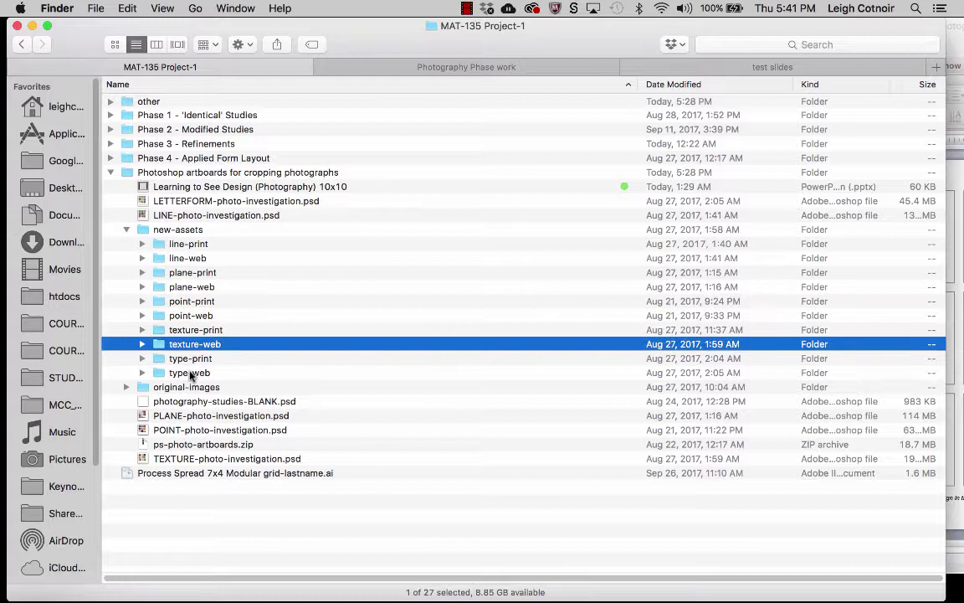
pyautogui.click(191, 373)
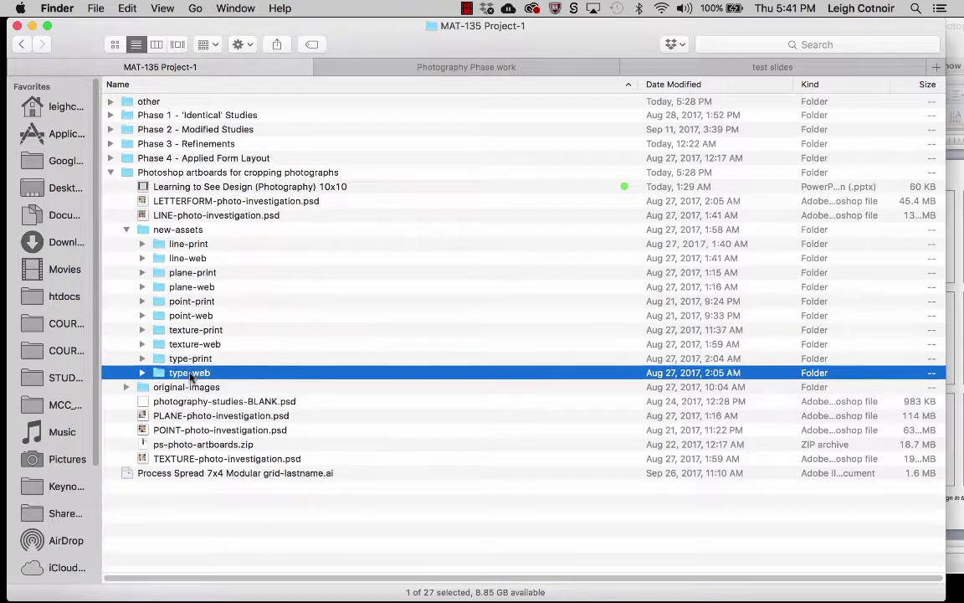
pyautogui.click(159, 245)
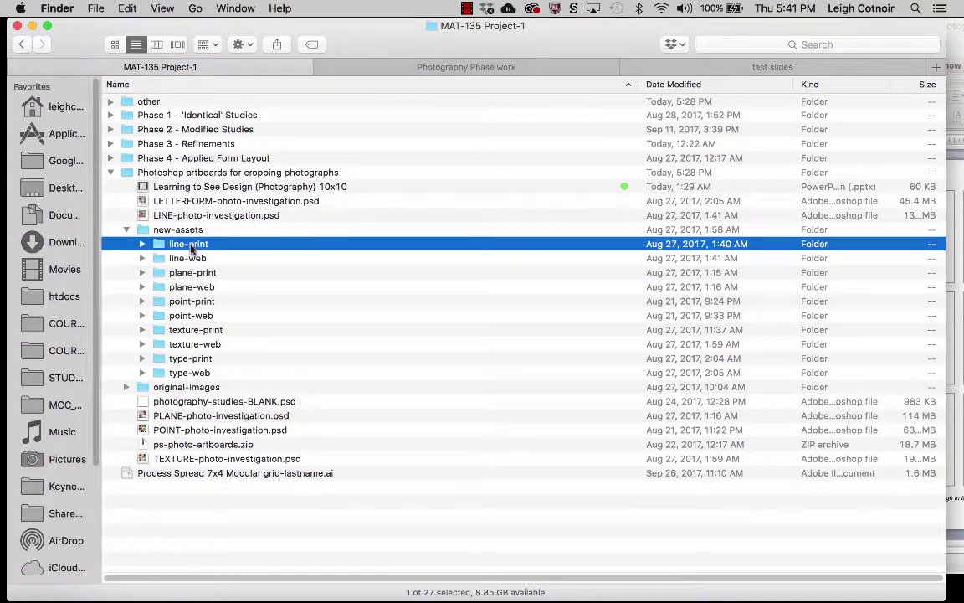
pyautogui.click(154, 273)
pyautogui.click(172, 303)
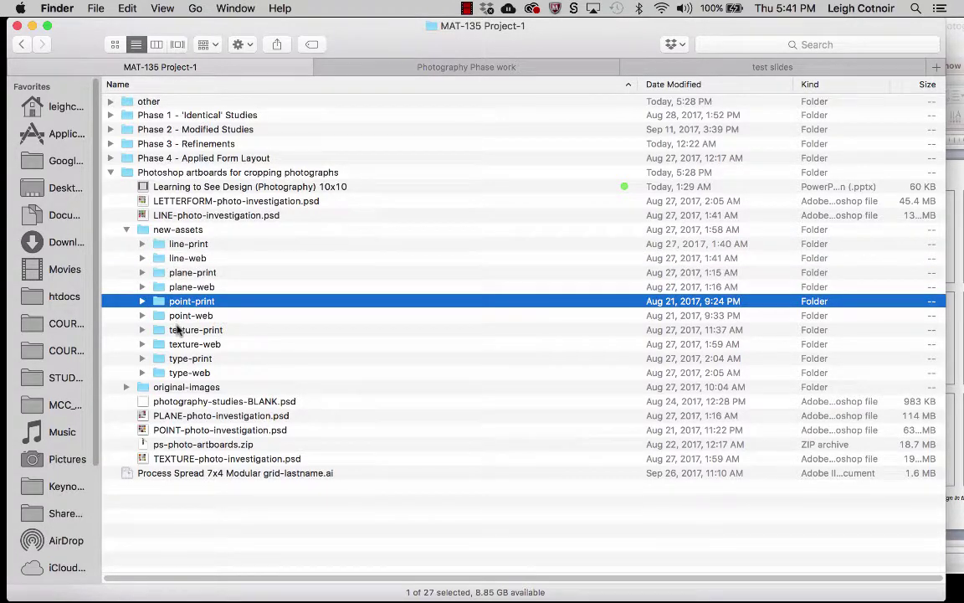
# Step: Narrow the Finder window and expand point-print to list its nine photos
pyautogui.click(141, 243)
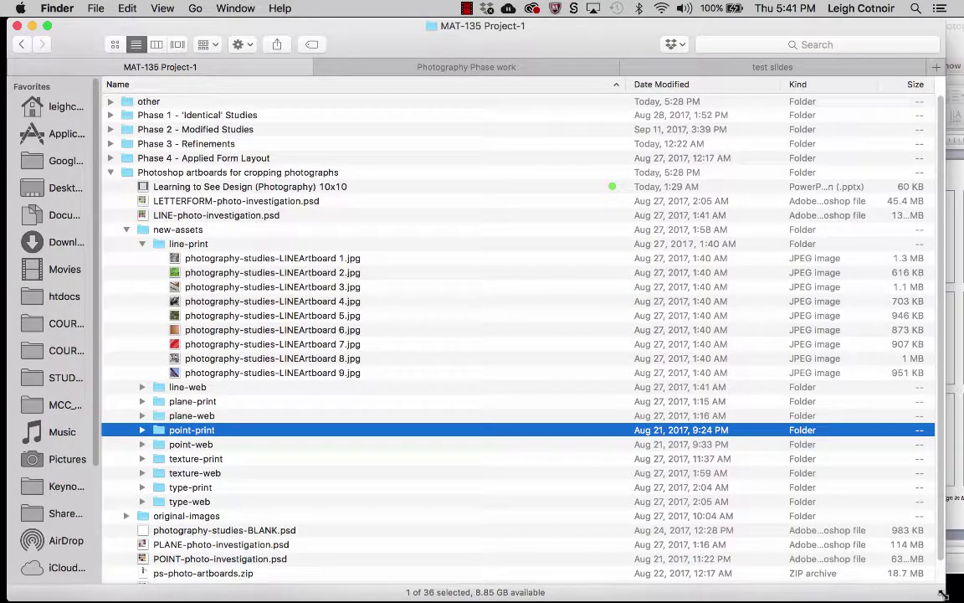
pyautogui.moveTo(943, 595); pyautogui.dragTo(685, 579)
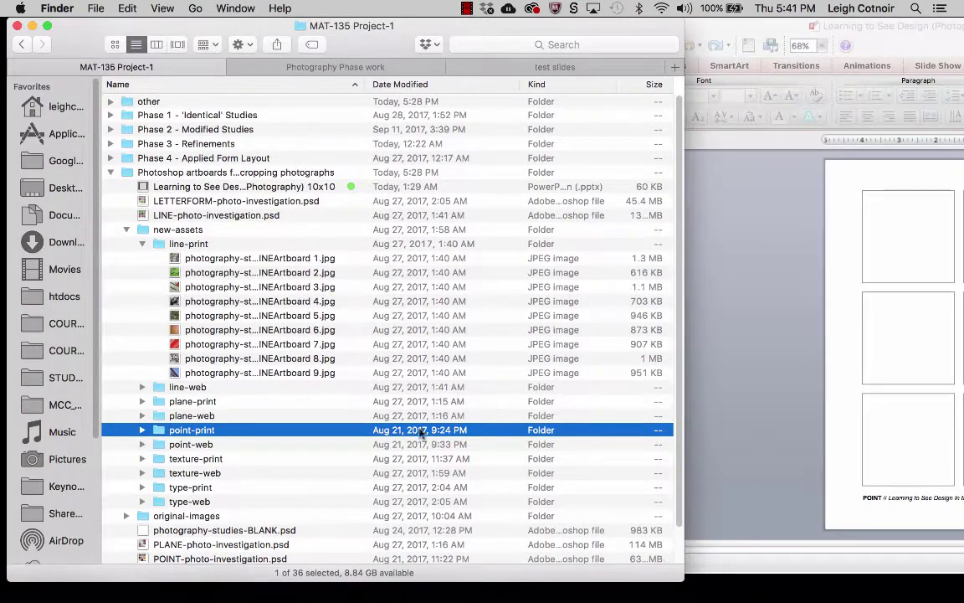
pyautogui.click(144, 244)
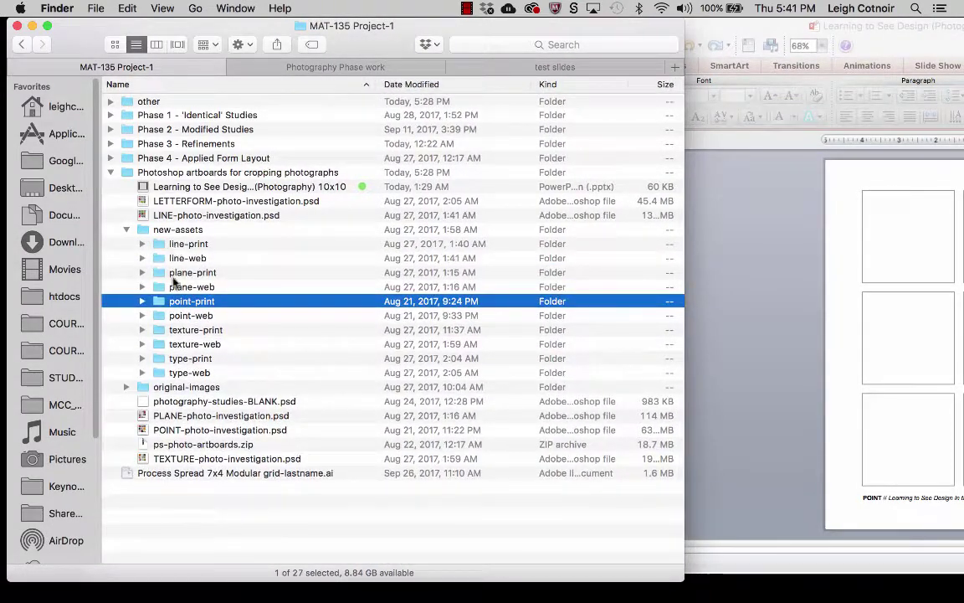
pyautogui.click(161, 272)
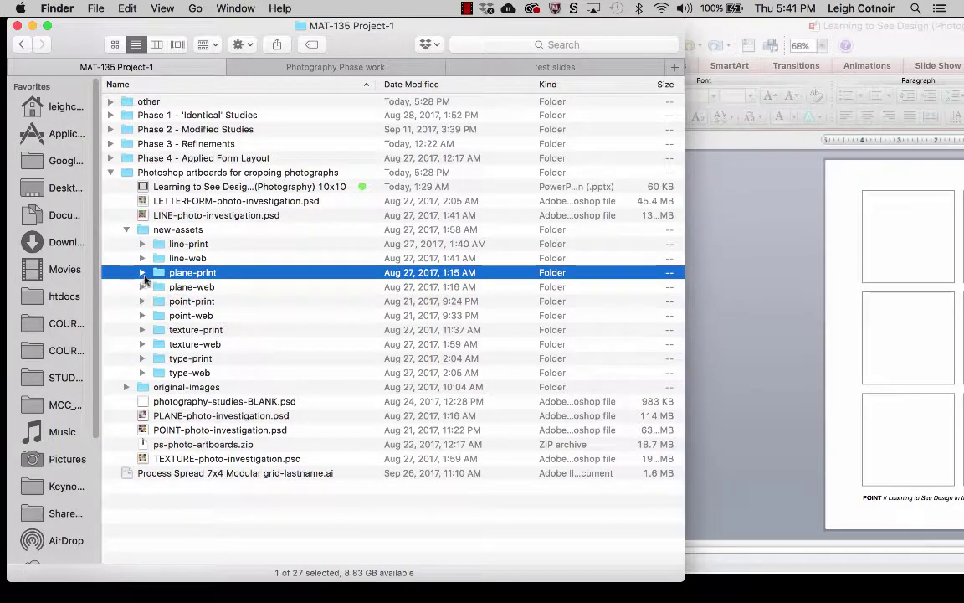
pyautogui.click(149, 302)
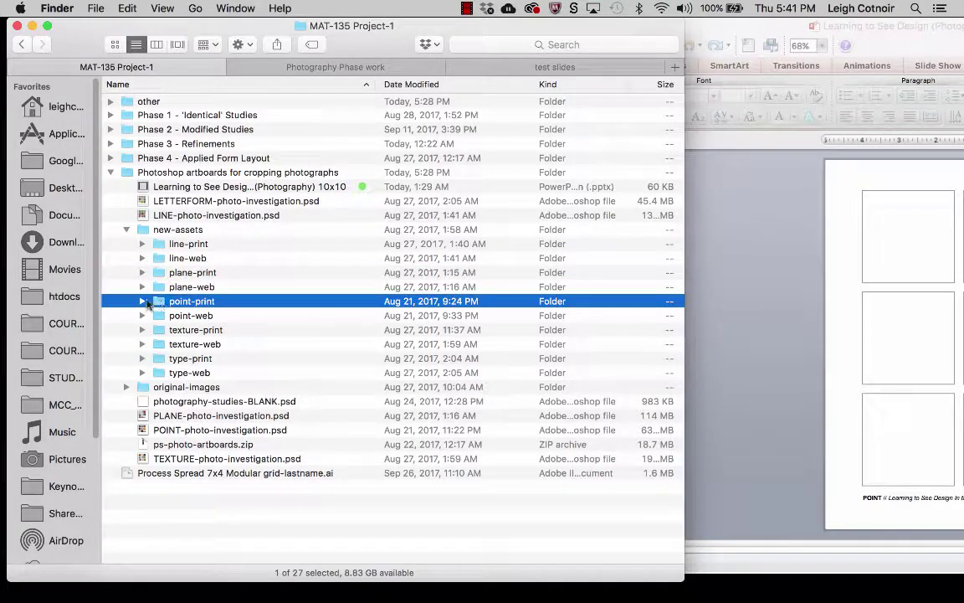
pyautogui.click(142, 301)
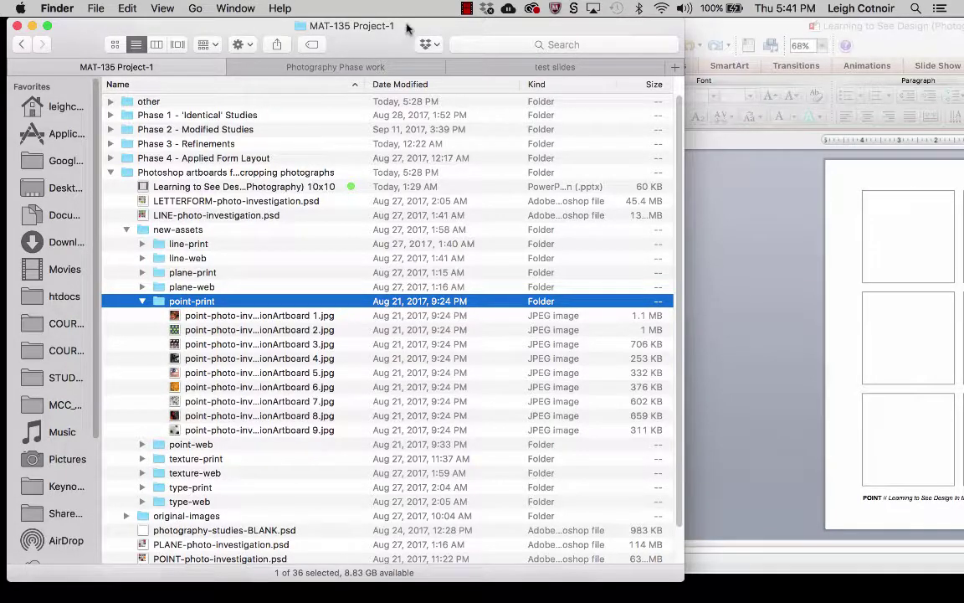
# Step: Shrink and reposition the PowerPoint window so Finder's point-print photos stay visible
pyautogui.click(718, 256)
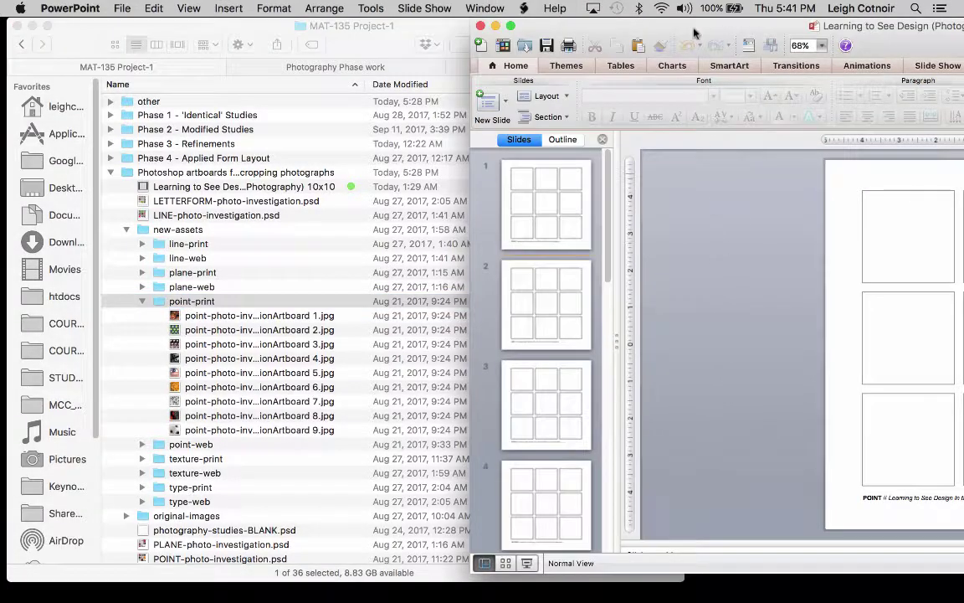
pyautogui.moveTo(694, 32); pyautogui.dragTo(332, 11)
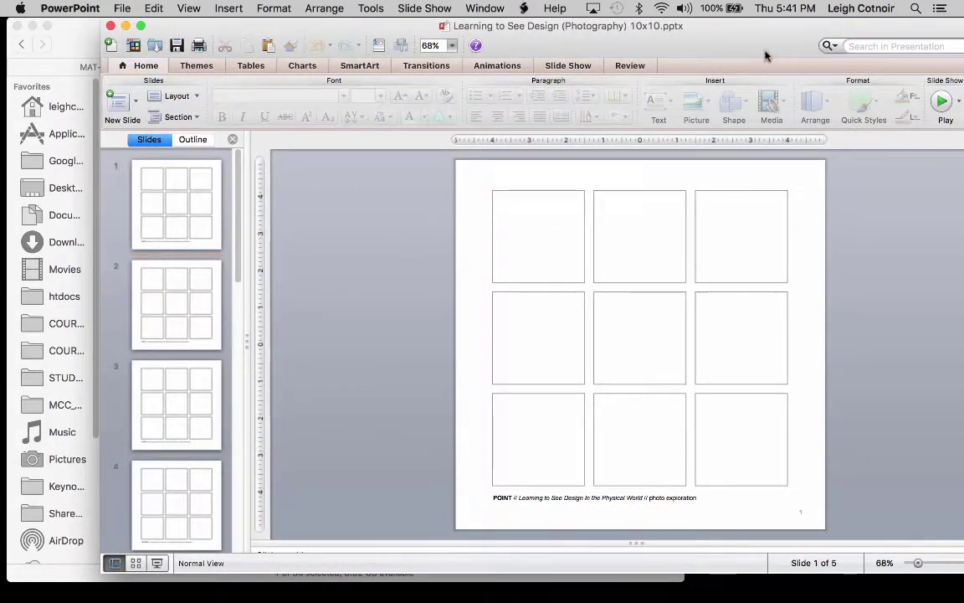
pyautogui.moveTo(764, 55); pyautogui.dragTo(655, 55)
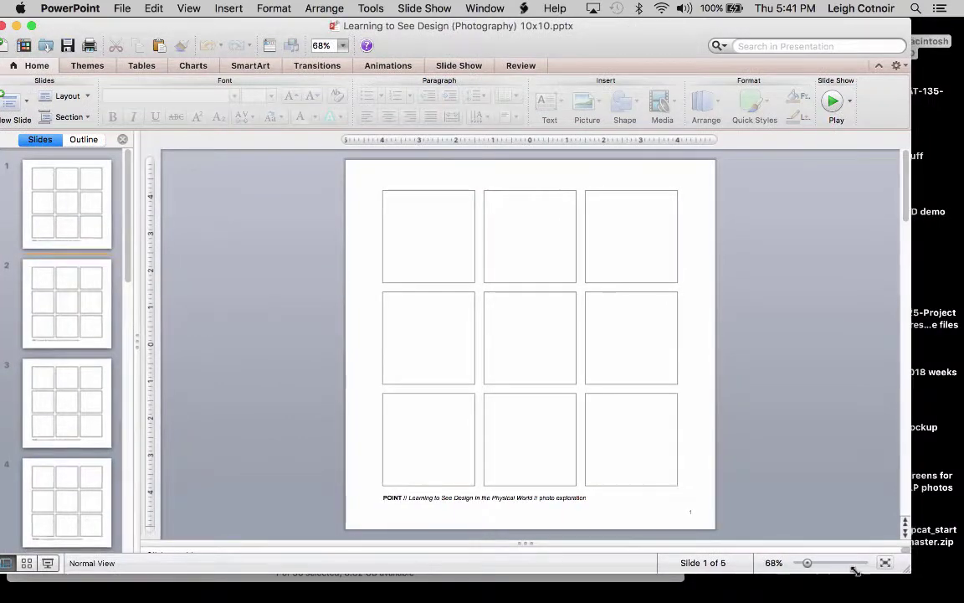
pyautogui.moveTo(855, 569); pyautogui.dragTo(579, 568)
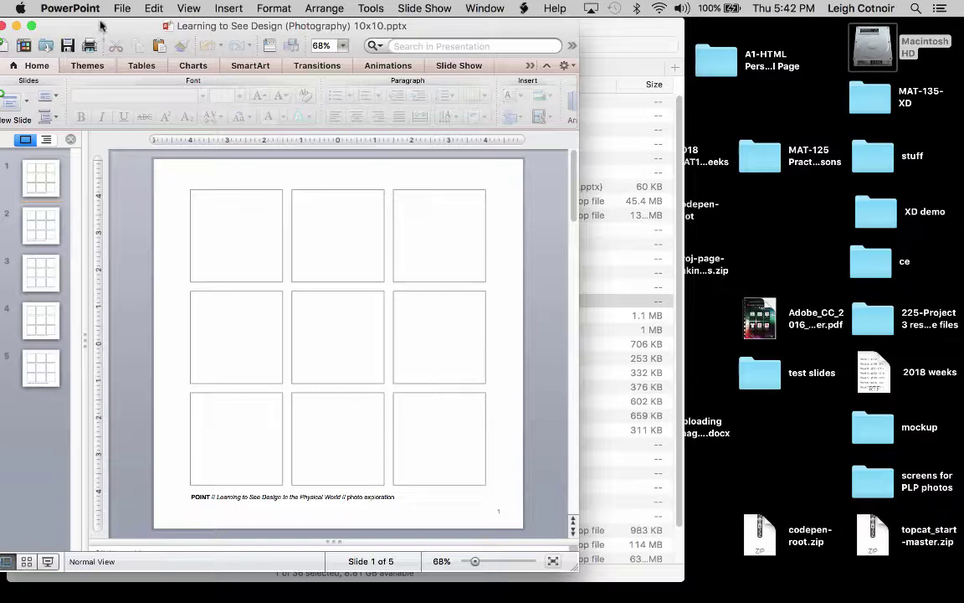
pyautogui.moveTo(100, 26); pyautogui.dragTo(448, 7)
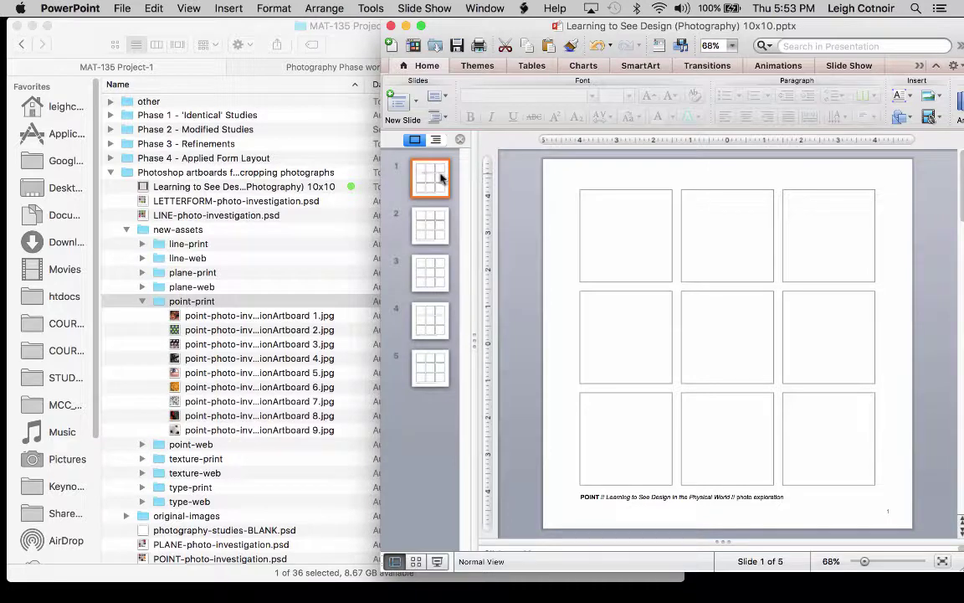
# Step: Select the footer caption text, then the top-left grid square on slide 1
pyautogui.click(582, 498)
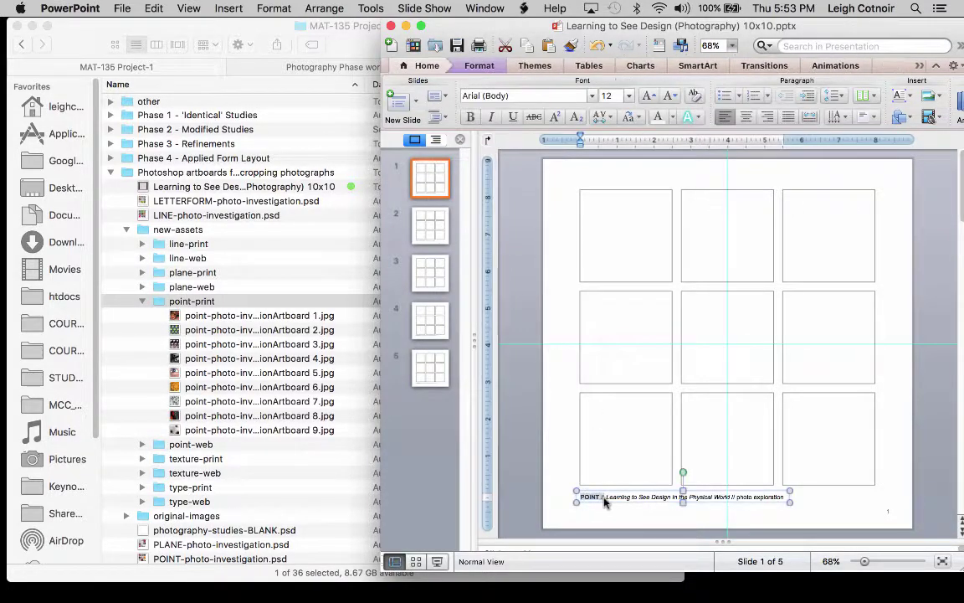
pyautogui.moveTo(604, 500); pyautogui.dragTo(649, 499)
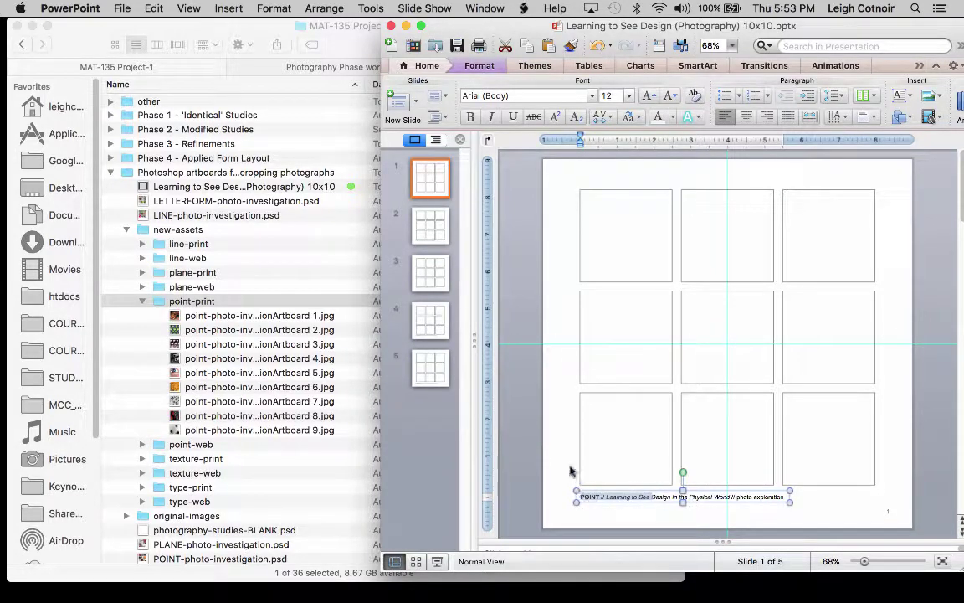
pyautogui.click(618, 248)
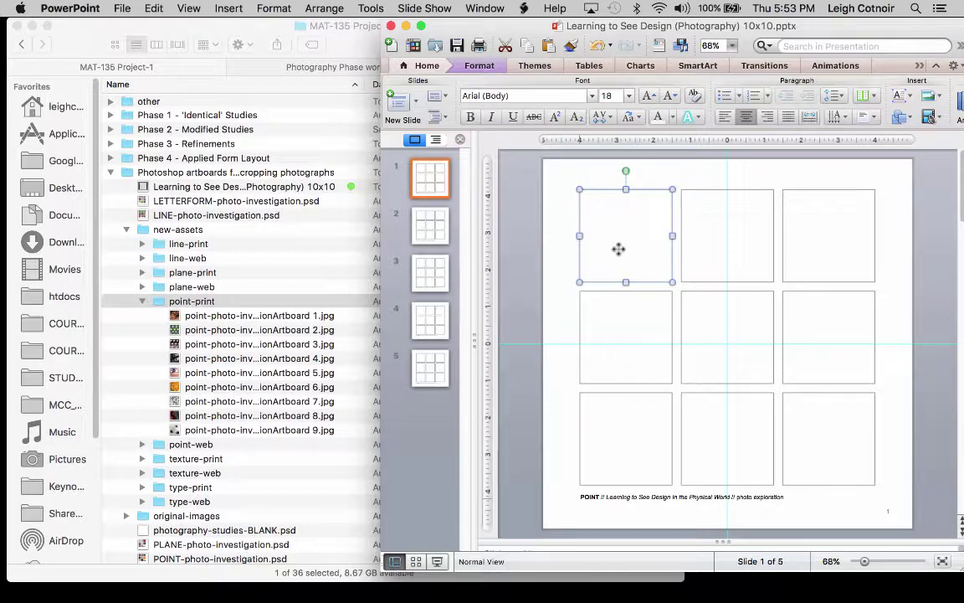
# Step: In Format Shape for the top-left square, set a Picture or Texture fill and choose a picture
pyautogui.rightClick(618, 249)
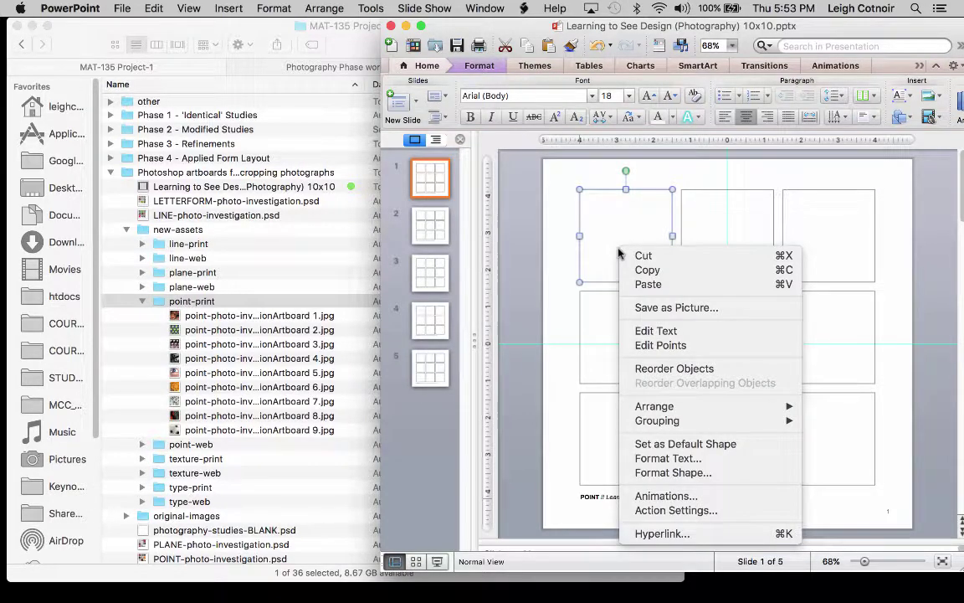
pyautogui.click(651, 473)
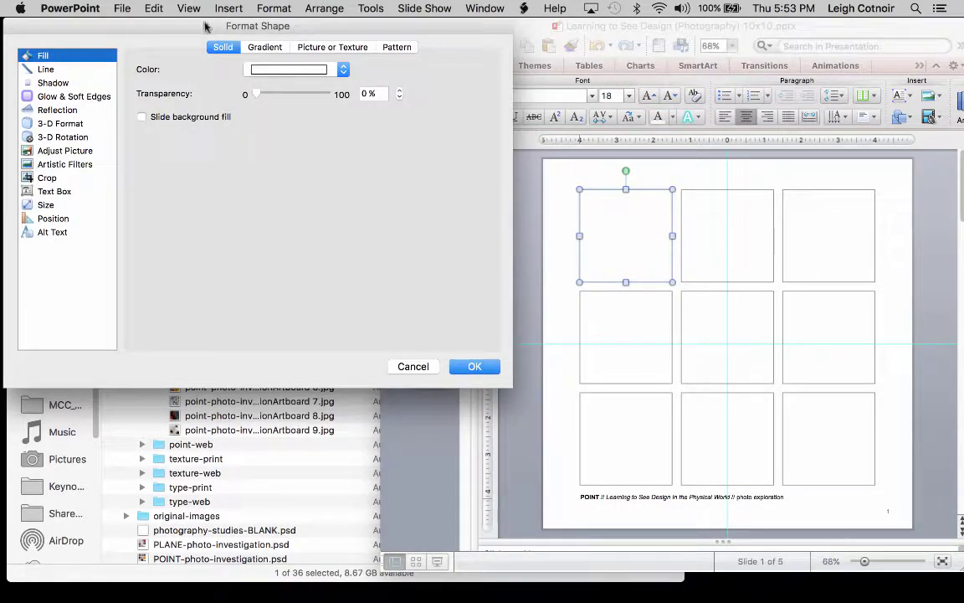
pyautogui.moveTo(201, 29); pyautogui.dragTo(282, 78)
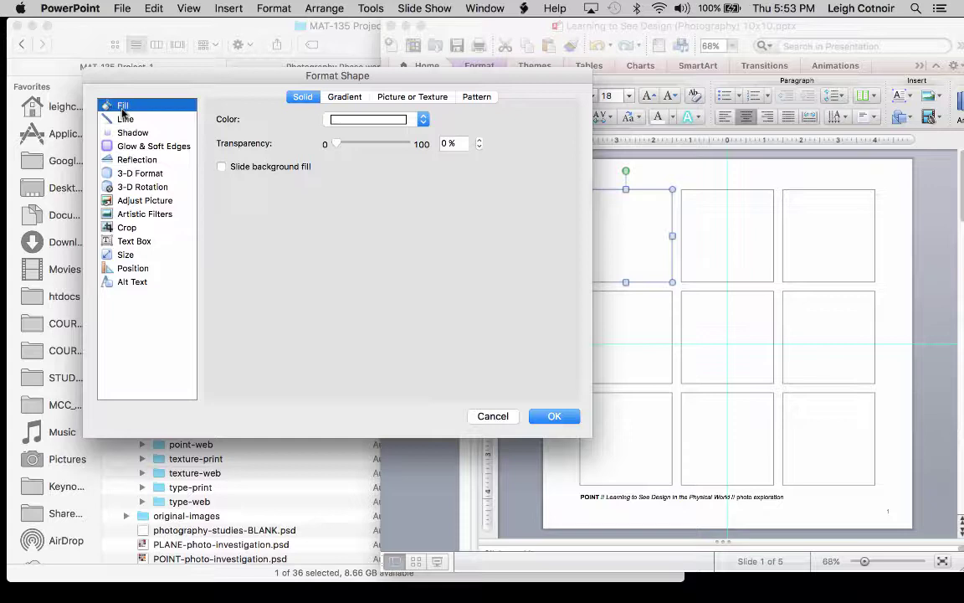
pyautogui.click(397, 98)
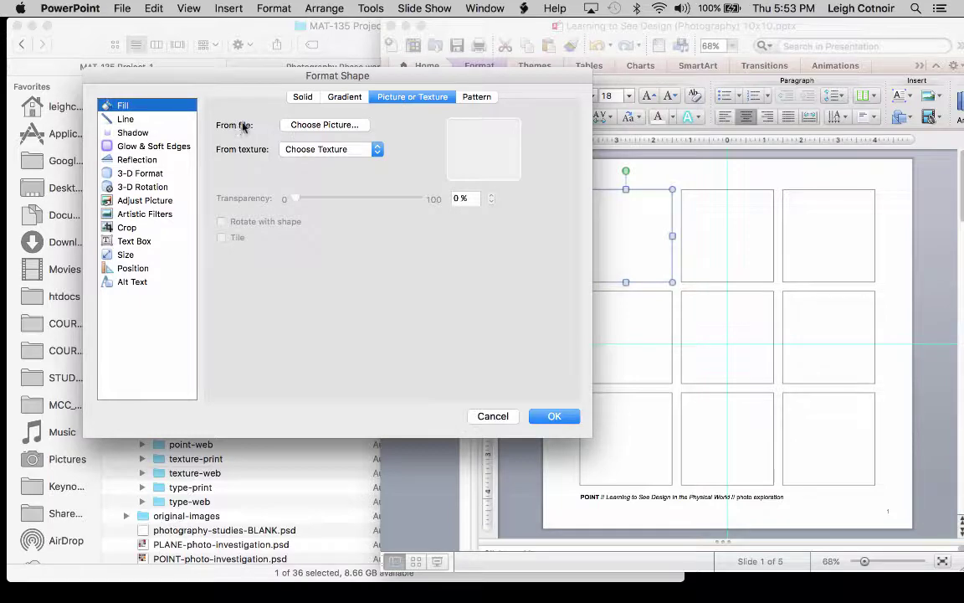
pyautogui.click(324, 127)
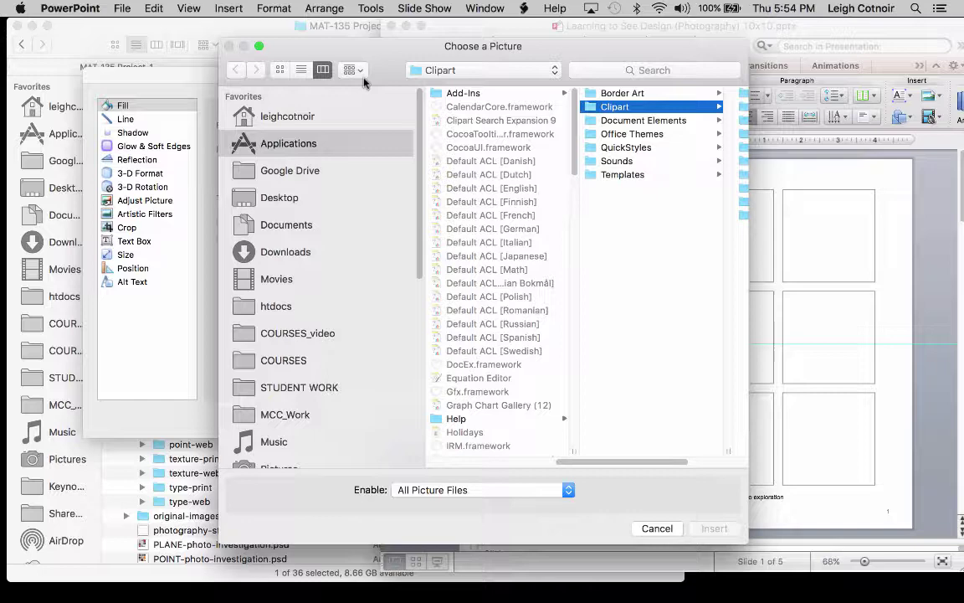
# Step: Insert point-photo Artboard 1.jpg, the rusty gears photo, as the top-left square's fill
pyautogui.click(171, 28)
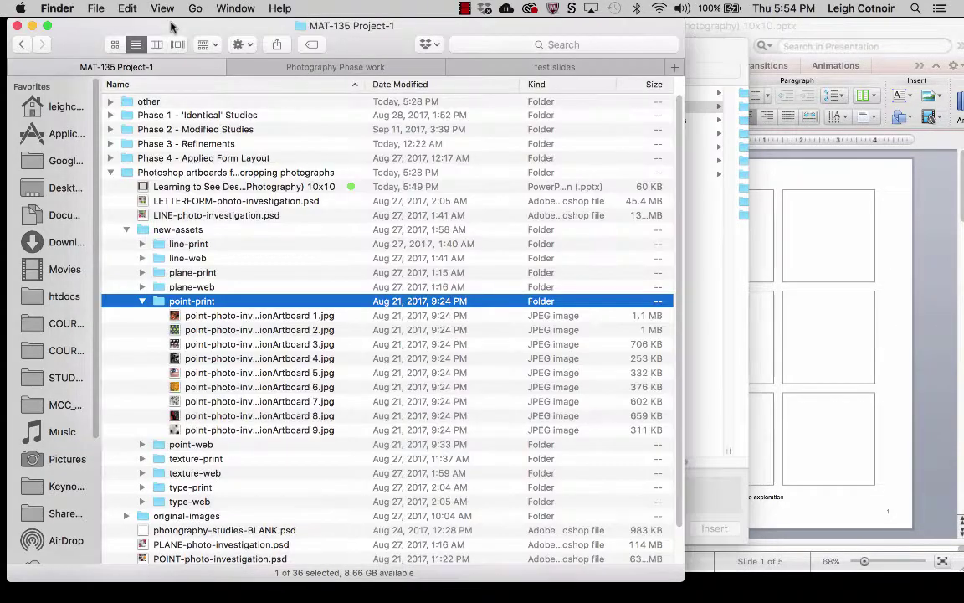
pyautogui.moveTo(171, 28); pyautogui.dragTo(761, 28)
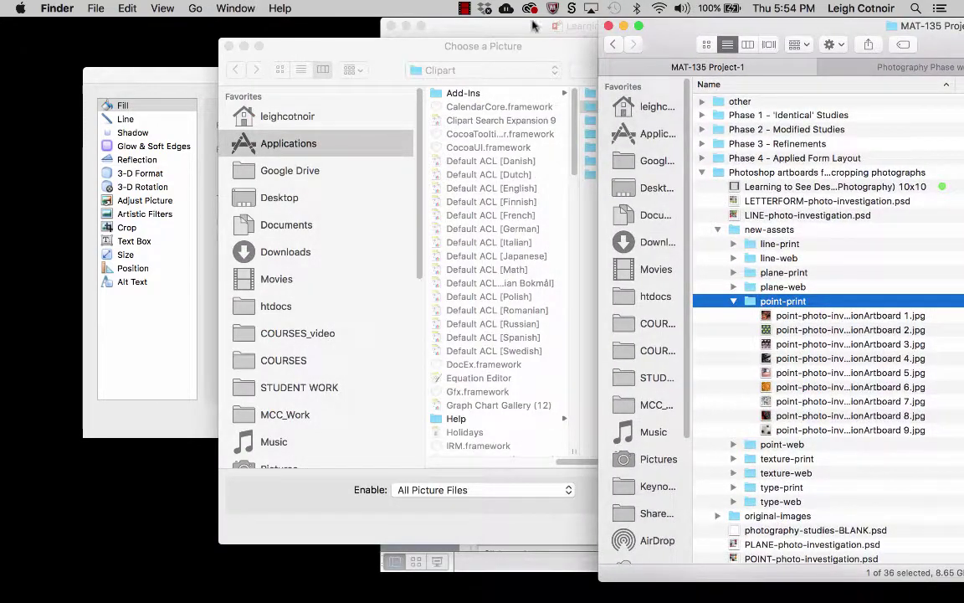
pyautogui.moveTo(621, 34); pyautogui.dragTo(667, 34)
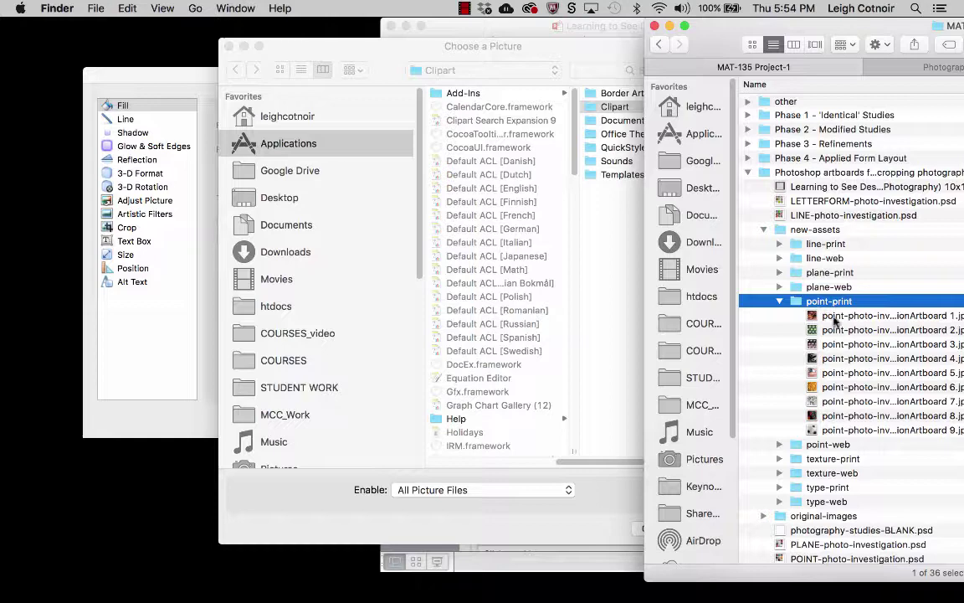
pyautogui.moveTo(814, 317); pyautogui.dragTo(618, 292)
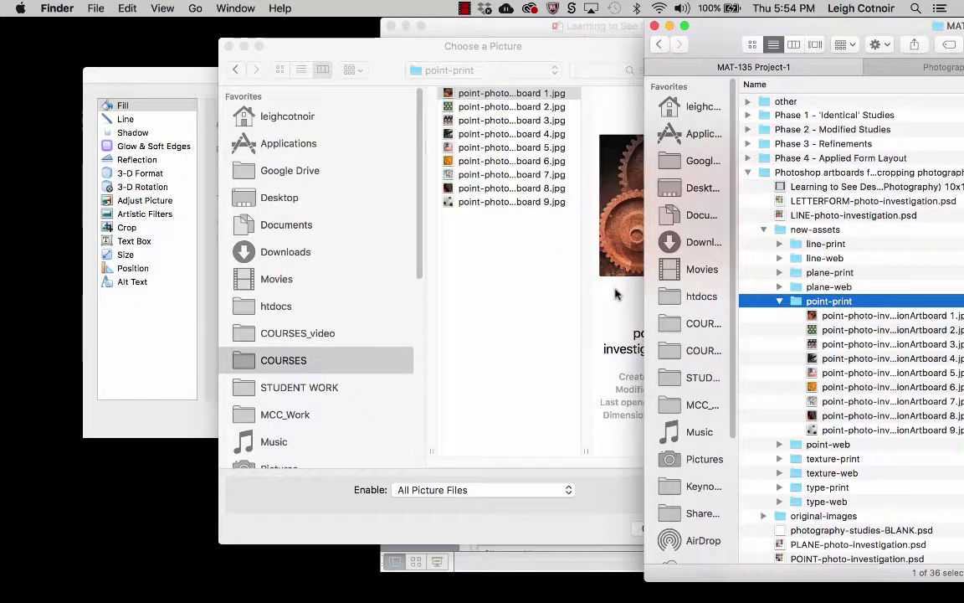
pyautogui.click(518, 47)
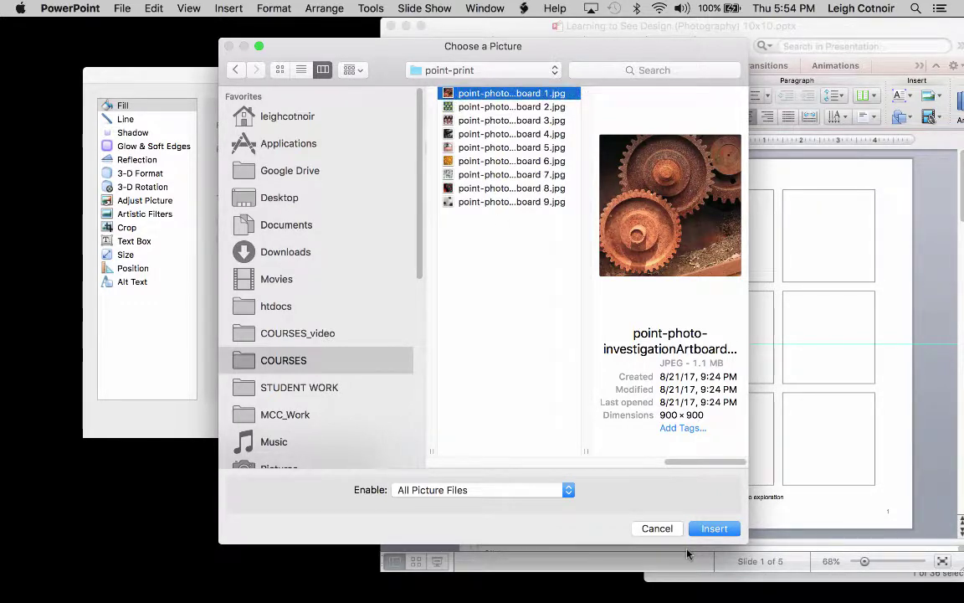
pyautogui.moveTo(584, 449); pyautogui.dragTo(640, 449)
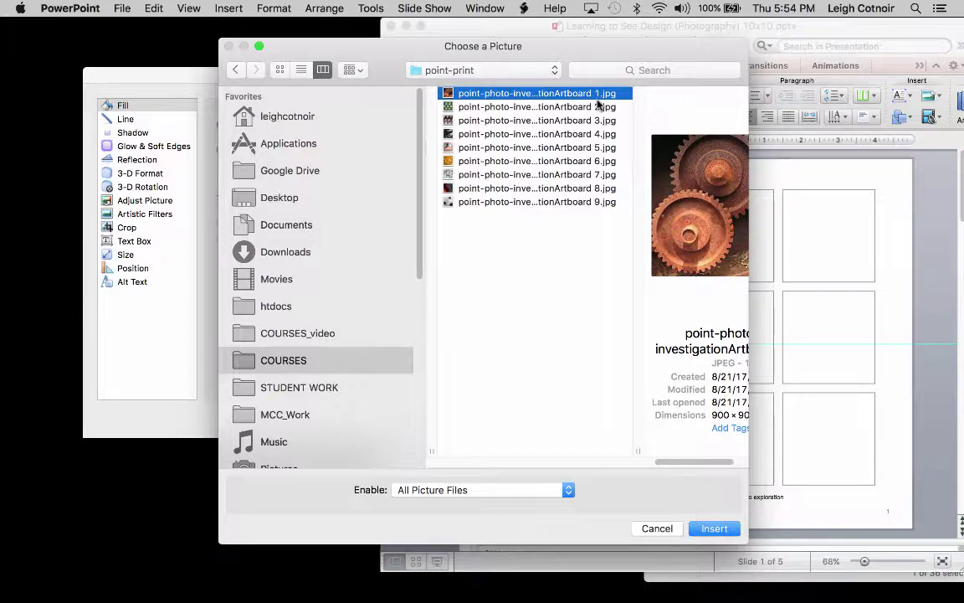
pyautogui.click(713, 528)
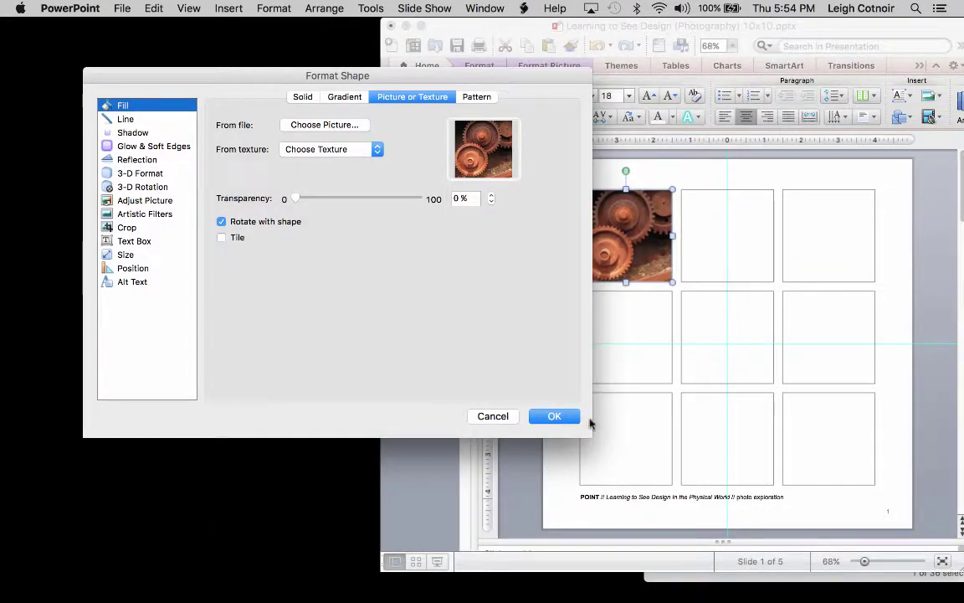
# Step: Confirm the gear picture fill, move PowerPoint left of Finder, and select the top-middle square
pyautogui.click(556, 415)
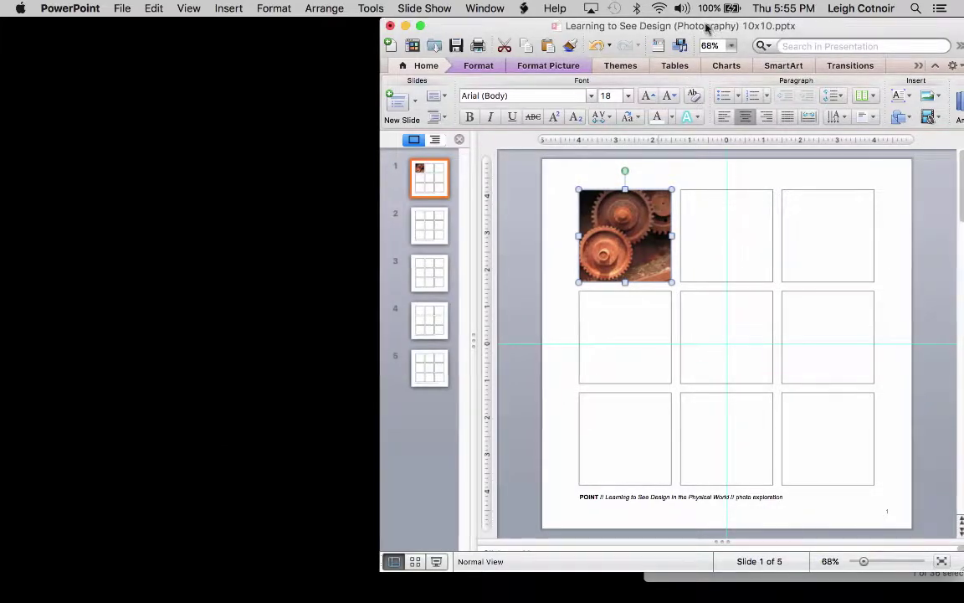
pyautogui.moveTo(712, 30); pyautogui.dragTo(369, 7)
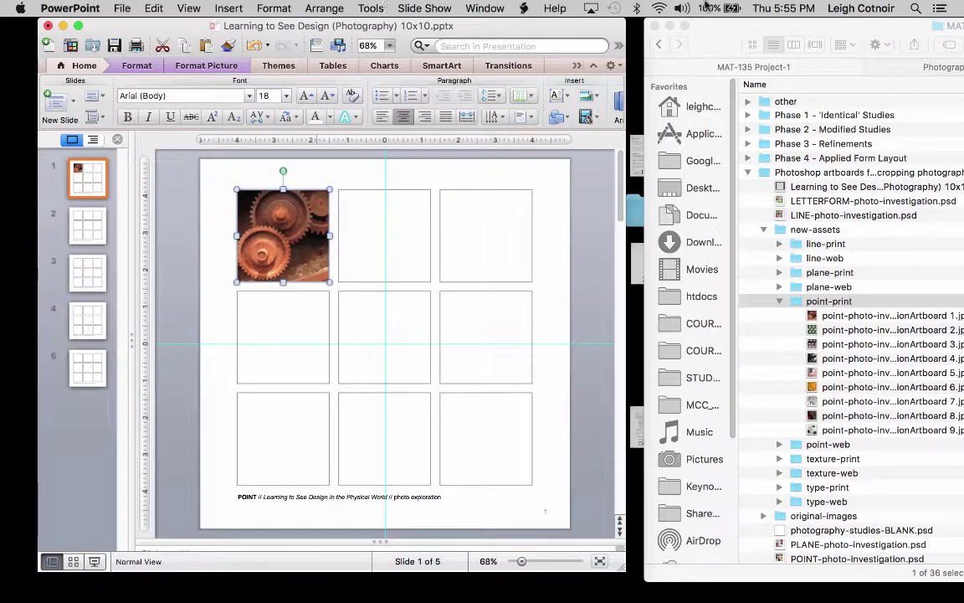
pyautogui.moveTo(649, 42); pyautogui.dragTo(624, 41)
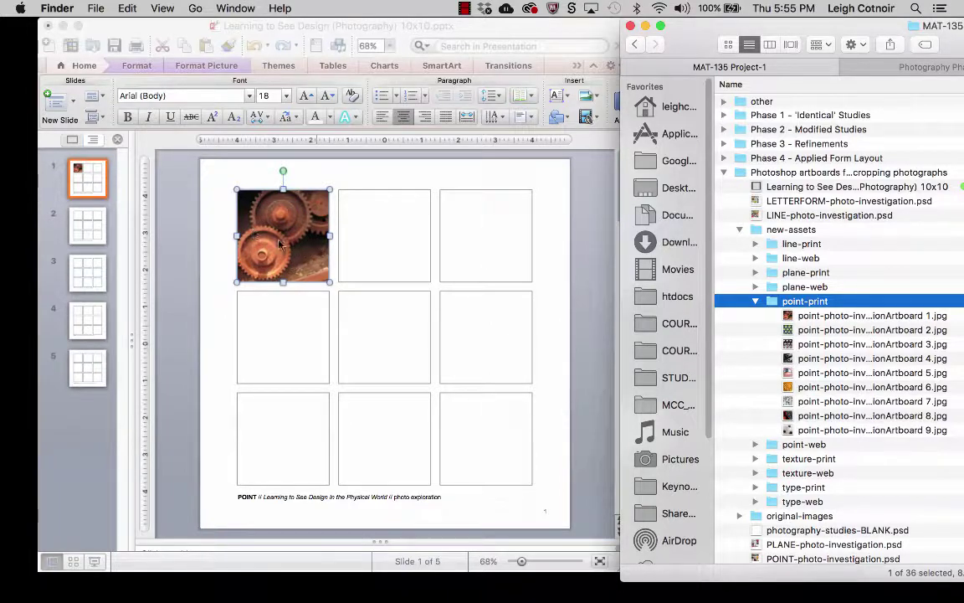
pyautogui.click(375, 247)
pyautogui.moveTo(375, 248); pyautogui.dragTo(362, 232)
pyautogui.click(362, 232)
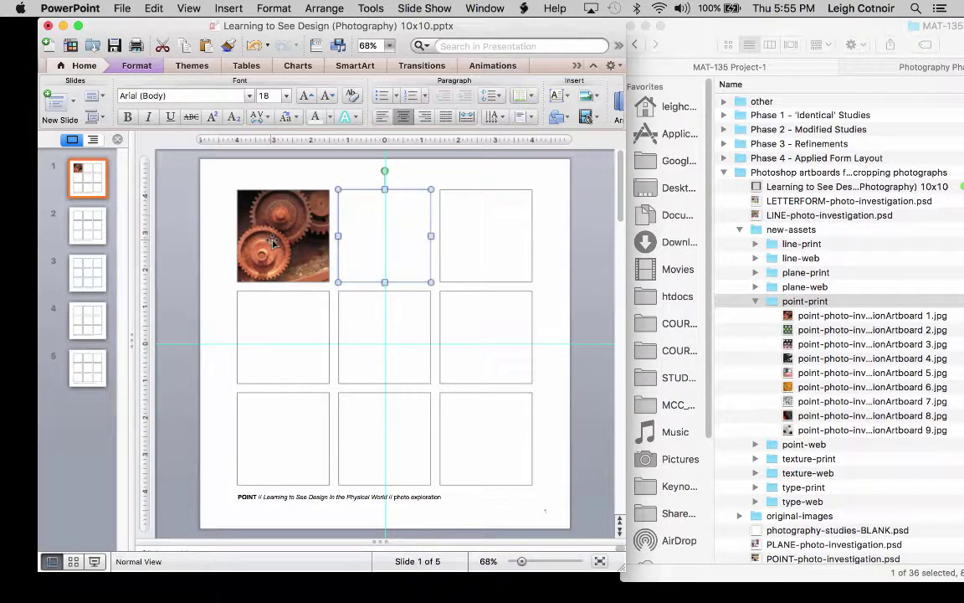
# Step: Fill the top-middle square with the second point-print photo, the green grass image
pyautogui.rightClick(369, 227)
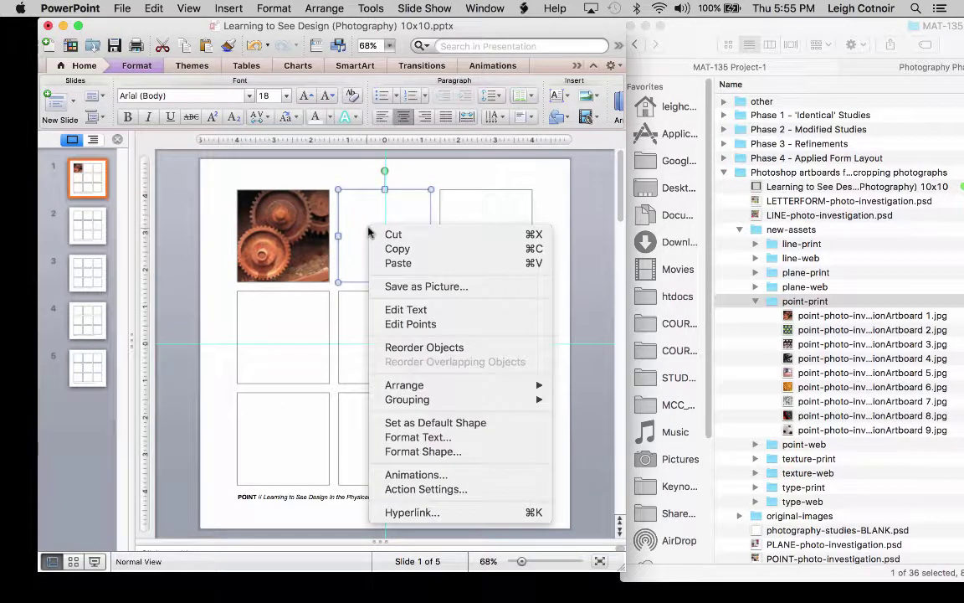
pyautogui.click(451, 453)
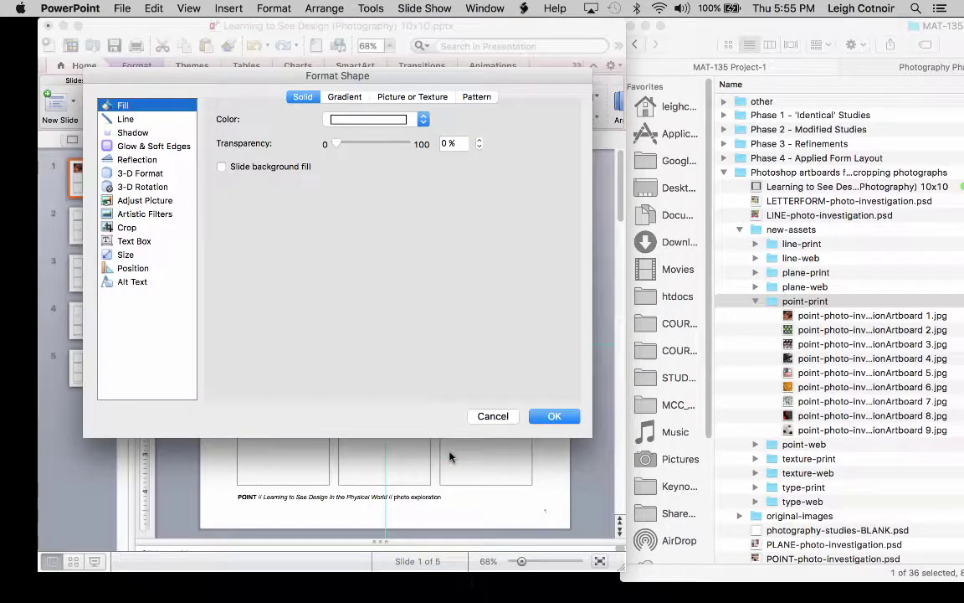
pyautogui.click(375, 92)
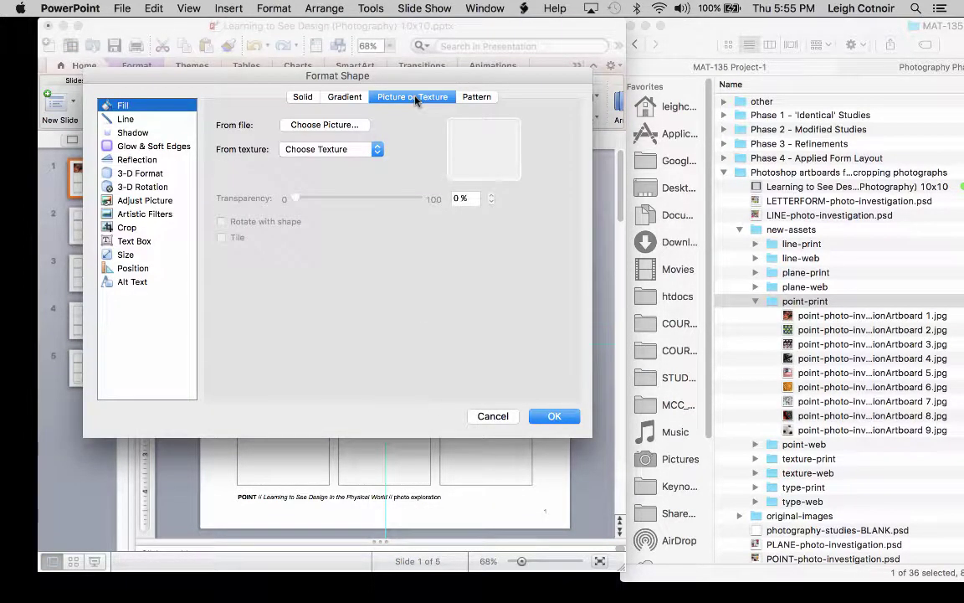
pyautogui.click(349, 128)
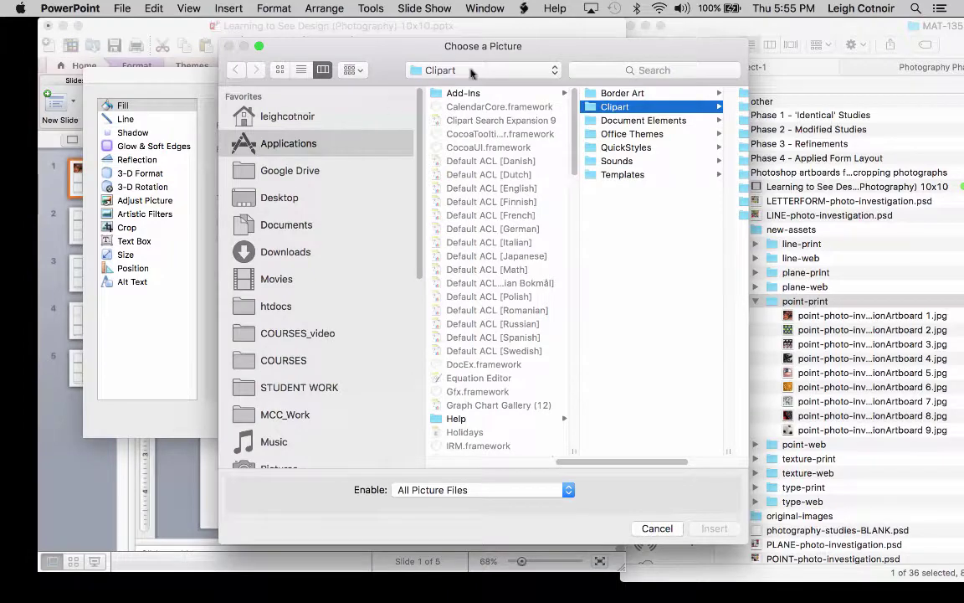
pyautogui.moveTo(585, 50); pyautogui.dragTo(461, 47)
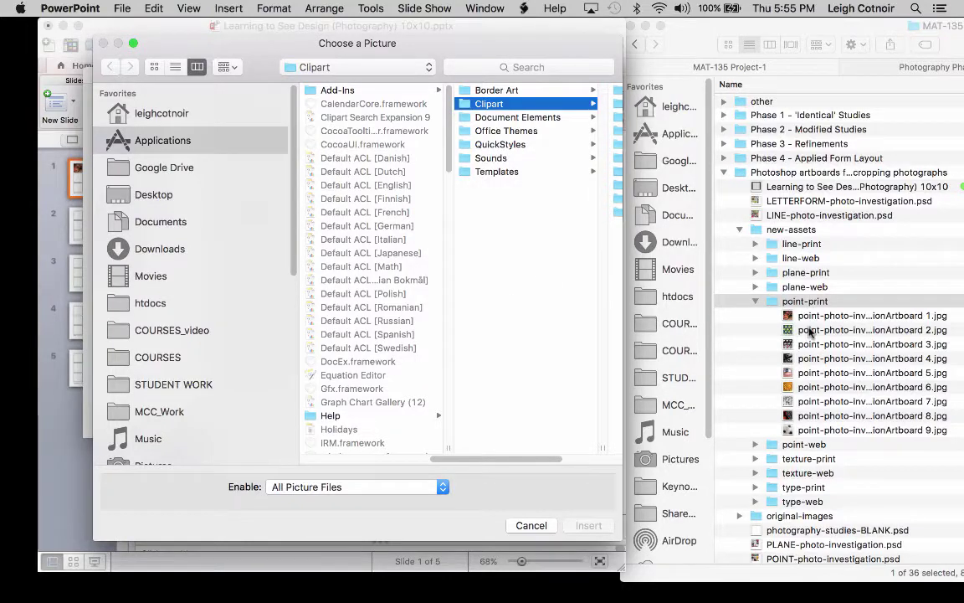
pyautogui.moveTo(809, 333); pyautogui.dragTo(525, 318)
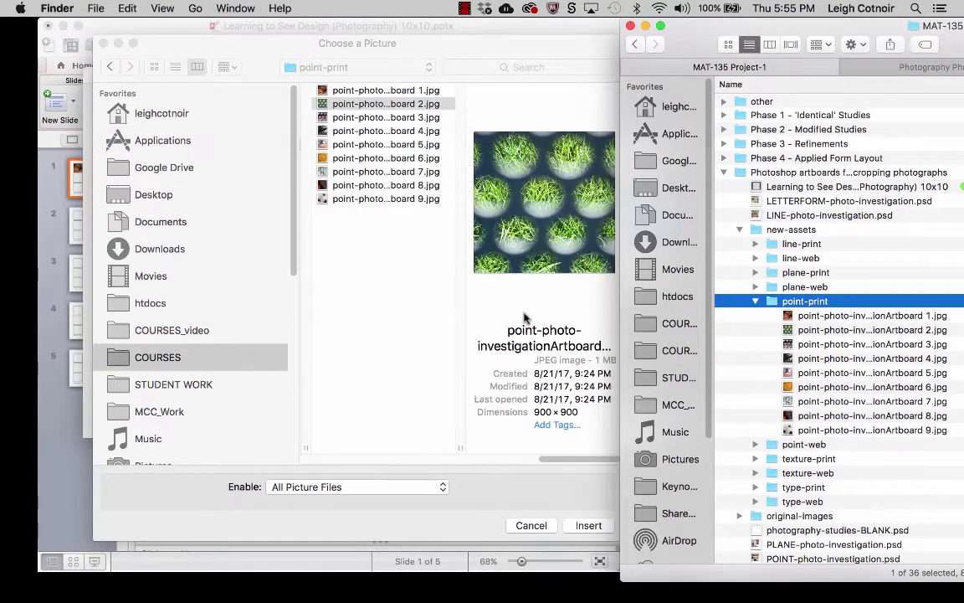
pyautogui.click(506, 469)
pyautogui.click(586, 525)
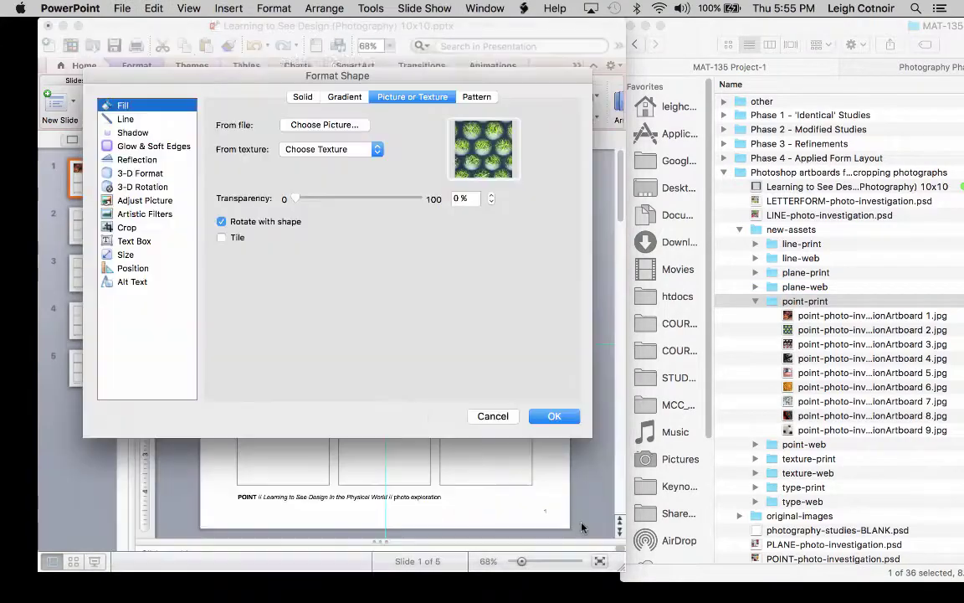
pyautogui.click(554, 416)
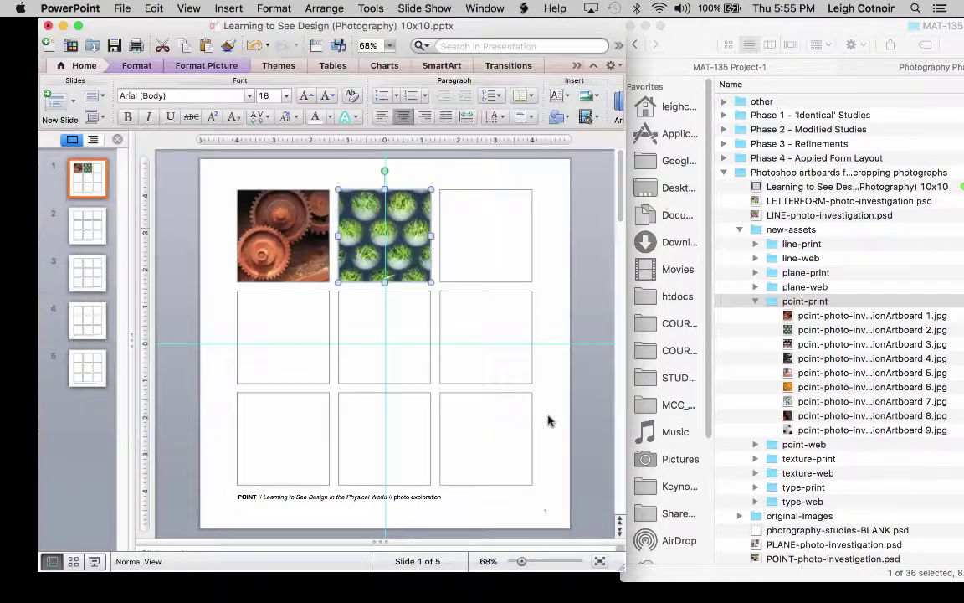
pyautogui.click(495, 225)
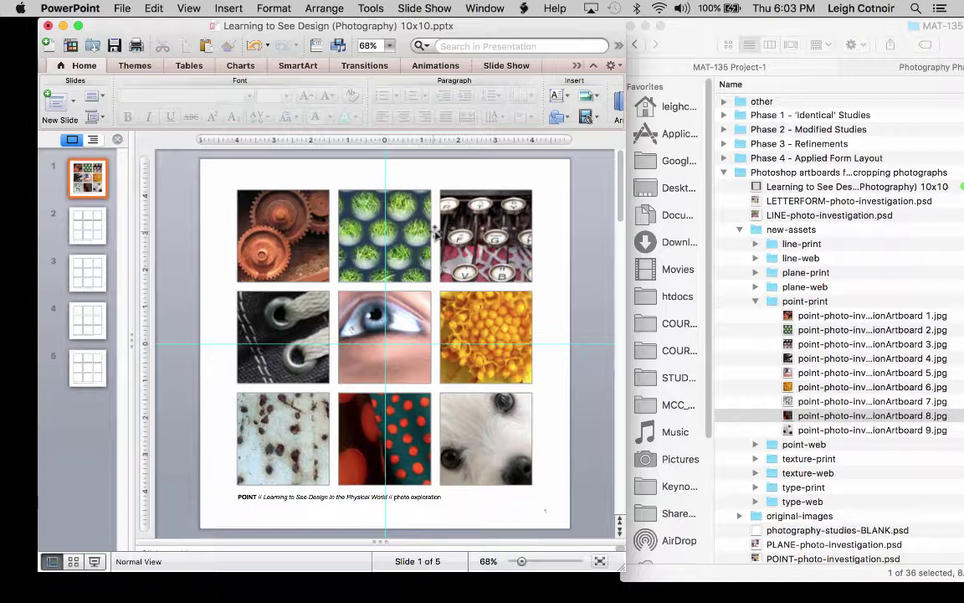
# Step: Step through slides 2 to 5, then settle on slide 2, the empty LINE grid
pyautogui.click(89, 229)
pyautogui.click(87, 272)
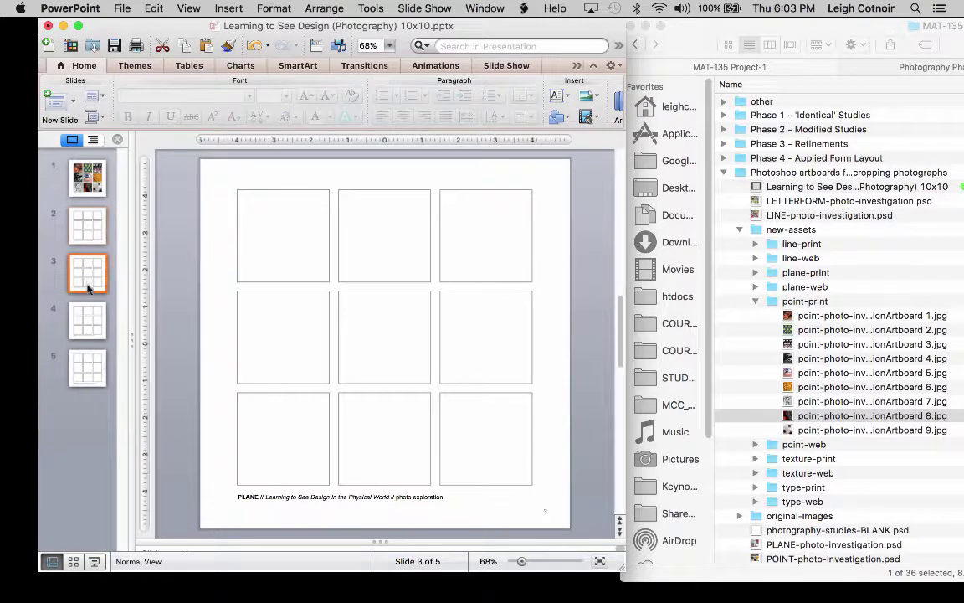
pyautogui.click(87, 320)
pyautogui.click(87, 373)
pyautogui.click(78, 204)
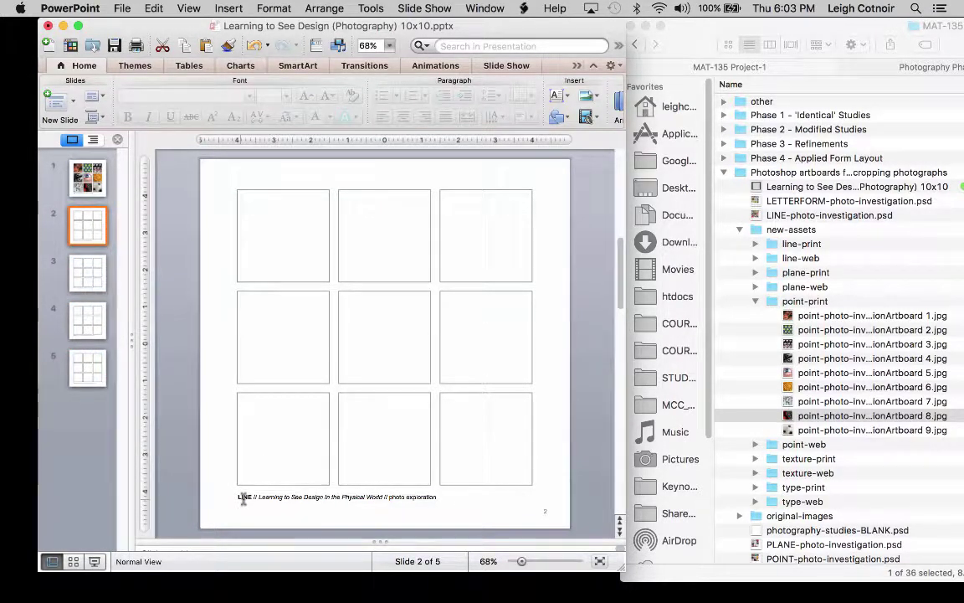
# Step: Zoom in and select the title words TEXTURE, PLANE, LINE and POINT, ending on slide 2's LINE title
pyautogui.click(549, 561)
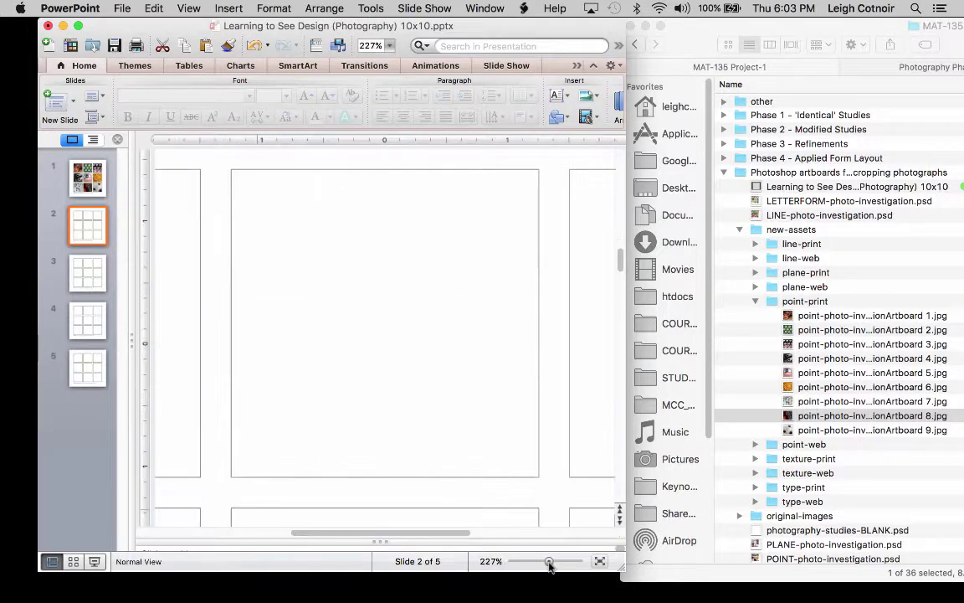
pyautogui.press('End')
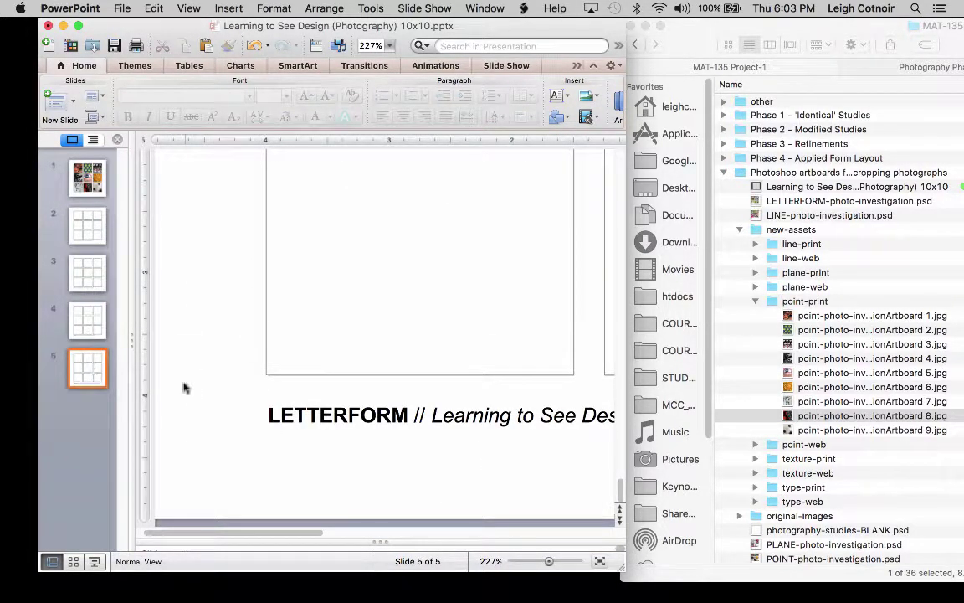
pyautogui.click(87, 320)
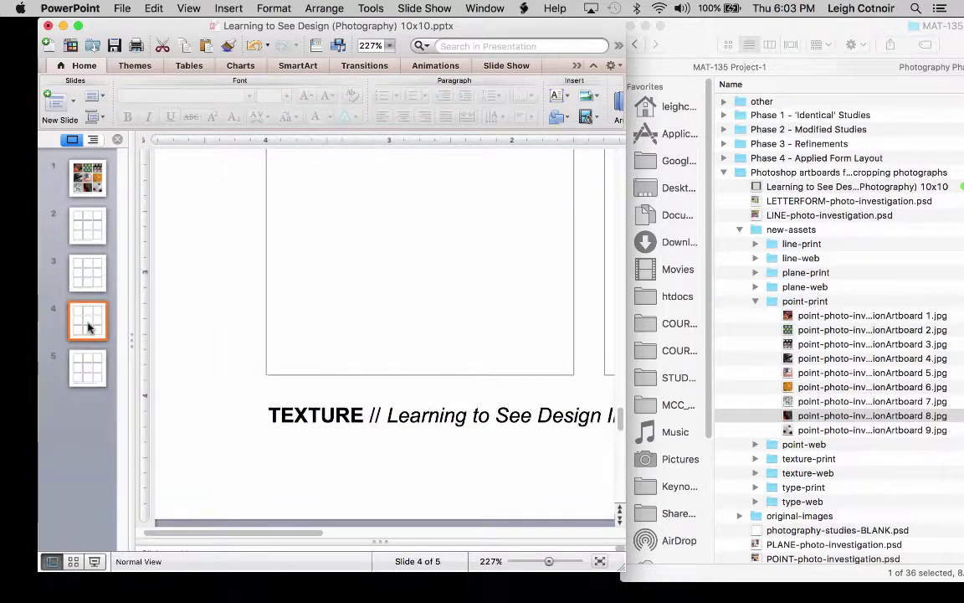
pyautogui.doubleClick(311, 412)
pyautogui.click(94, 281)
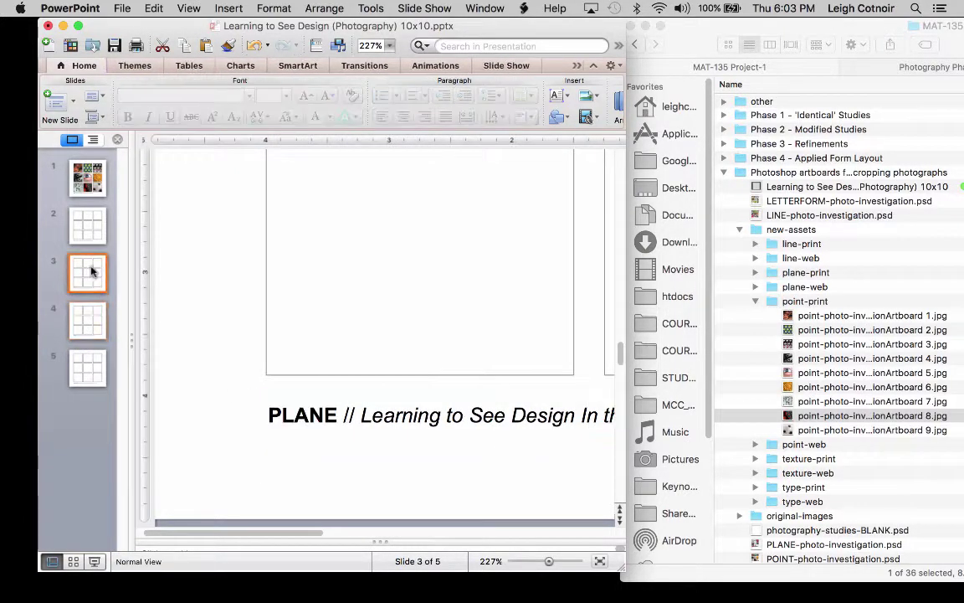
pyautogui.doubleClick(287, 412)
pyautogui.click(73, 216)
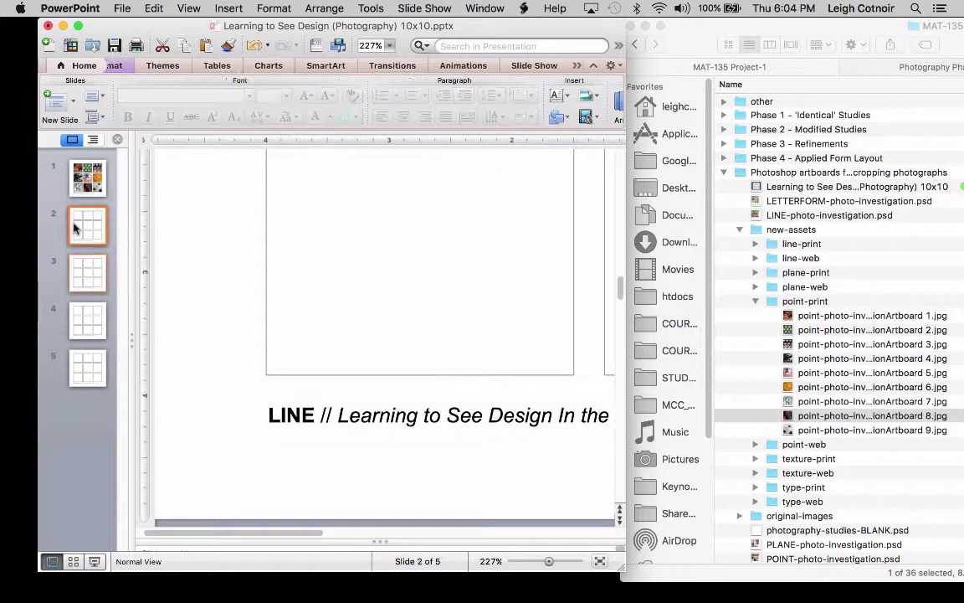
pyautogui.doubleClick(282, 412)
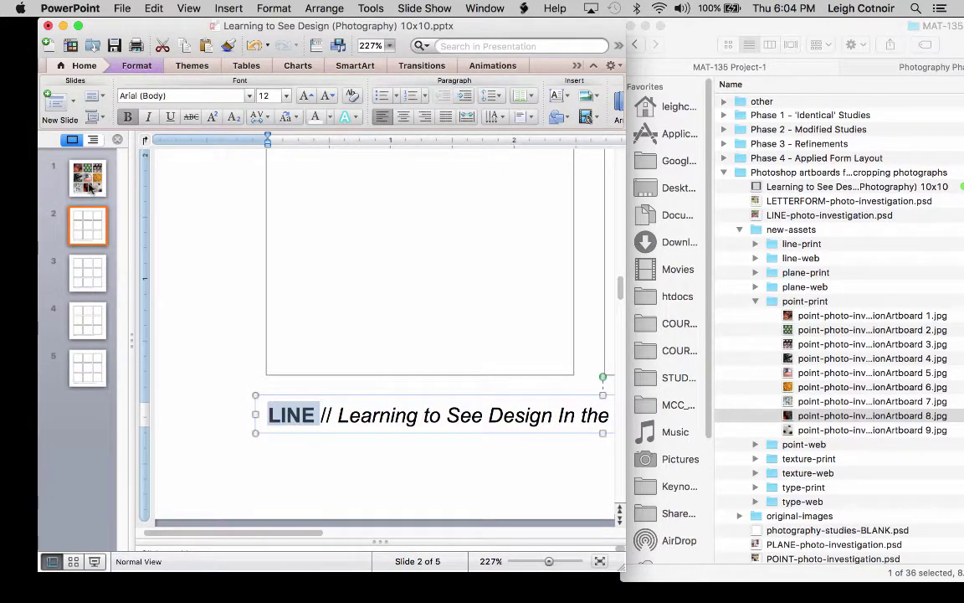
pyautogui.click(83, 172)
pyautogui.doubleClick(289, 414)
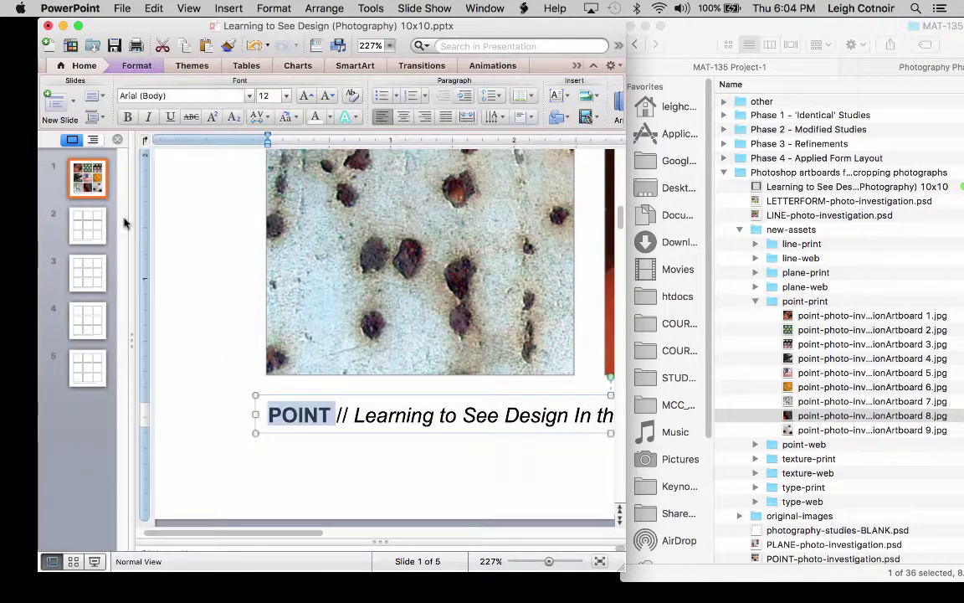
pyautogui.click(76, 220)
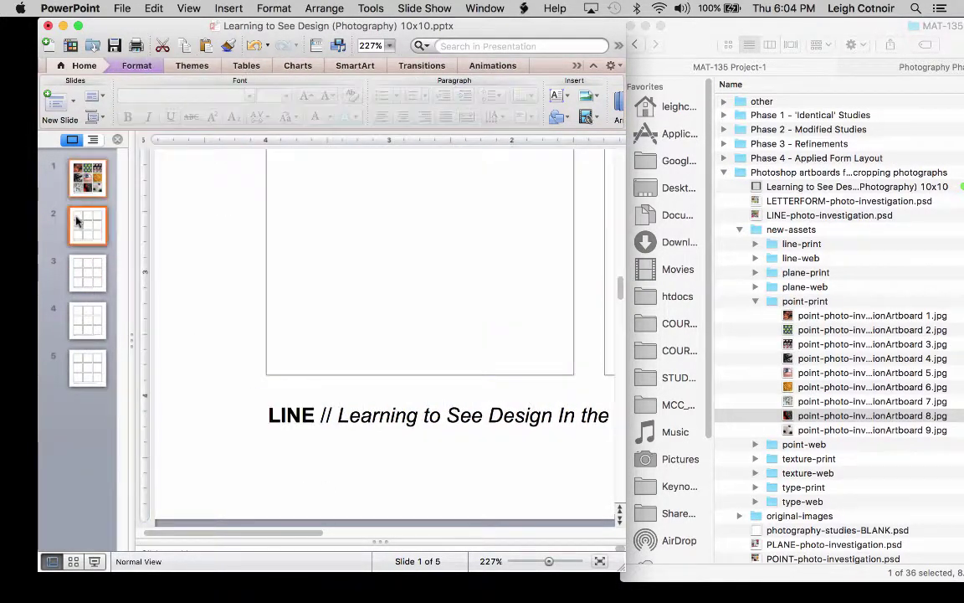
pyautogui.click(295, 414)
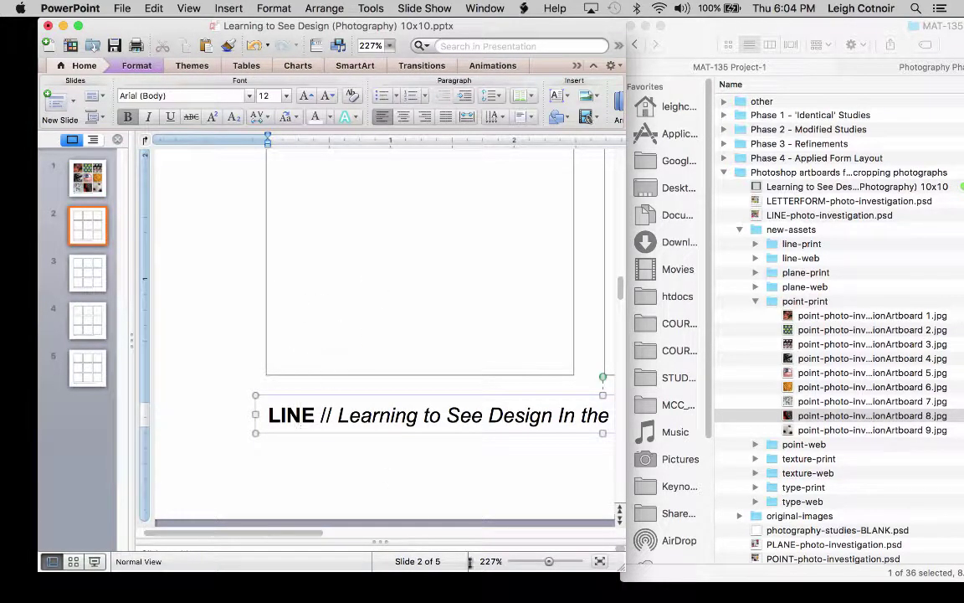
# Step: Zoom back to 90%, then collapse point-print and expand line-print in Finder
pyautogui.moveTo(549, 560); pyautogui.dragTo(526, 563)
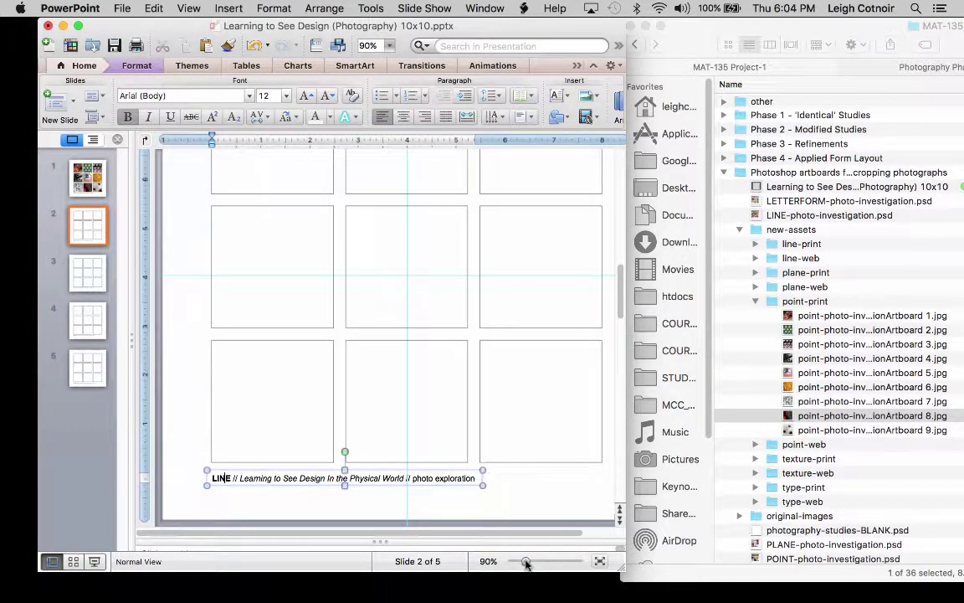
pyautogui.scroll(3, 374, 361)
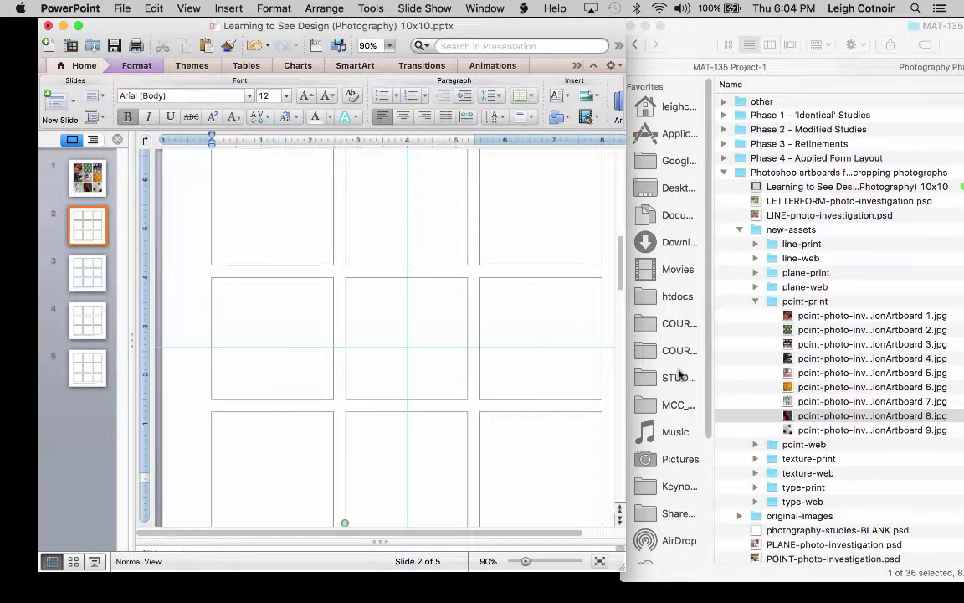
pyautogui.click(756, 300)
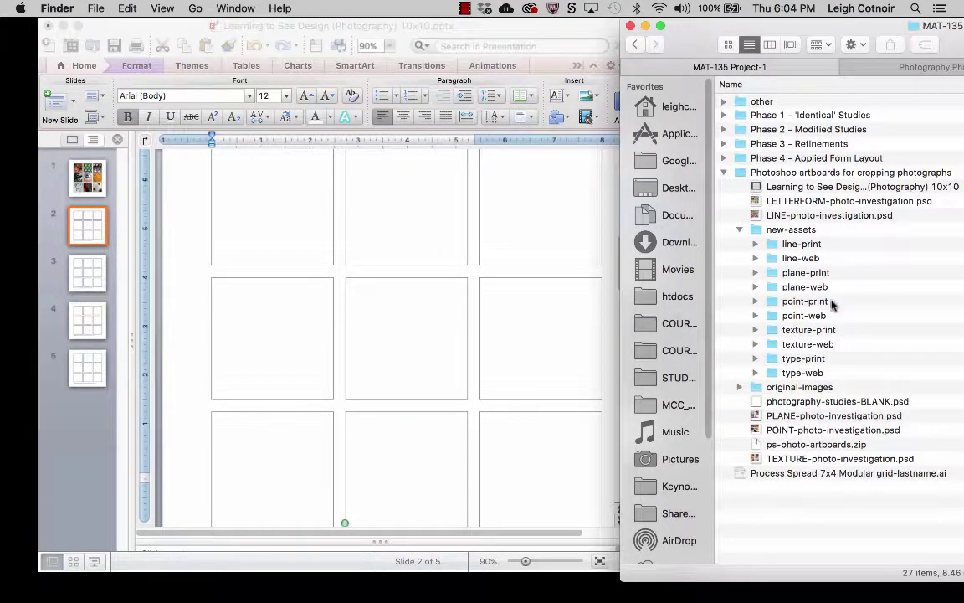
pyautogui.click(793, 245)
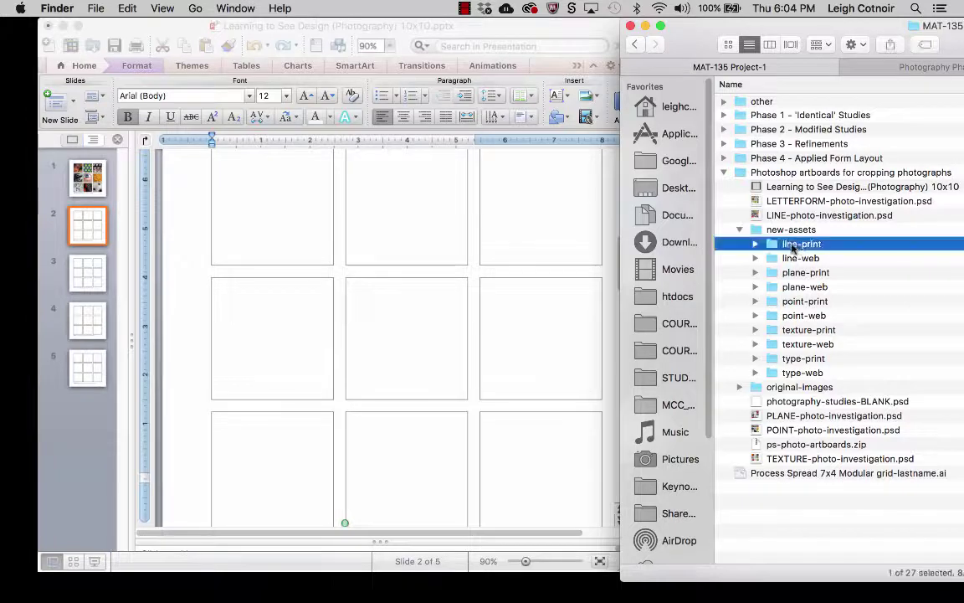
pyautogui.press('Right')
pyautogui.click(800, 260)
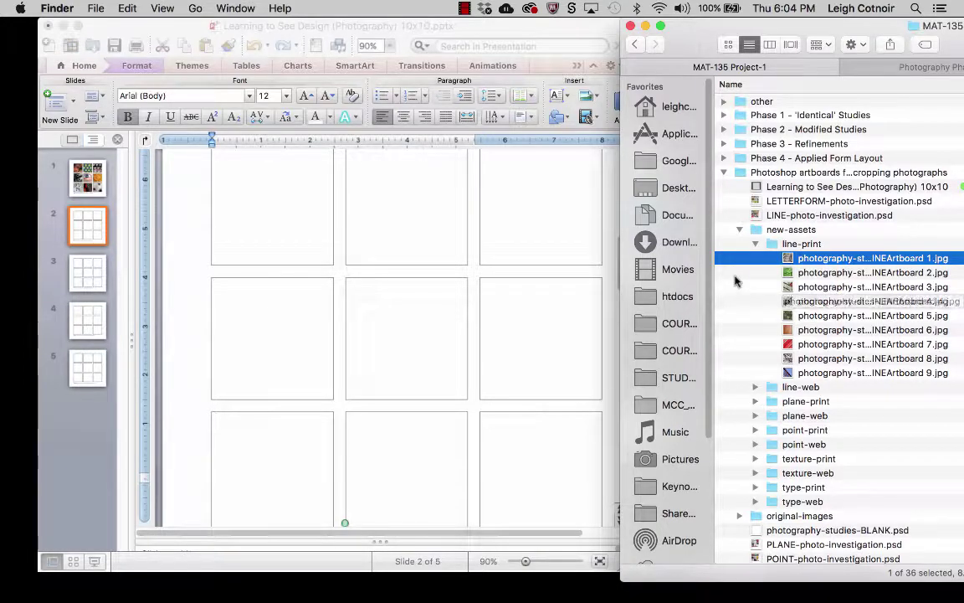
# Step: Drop the first line-print railway photo loosely onto slide 2, then delete it again
pyautogui.moveTo(737, 261); pyautogui.dragTo(291, 237)
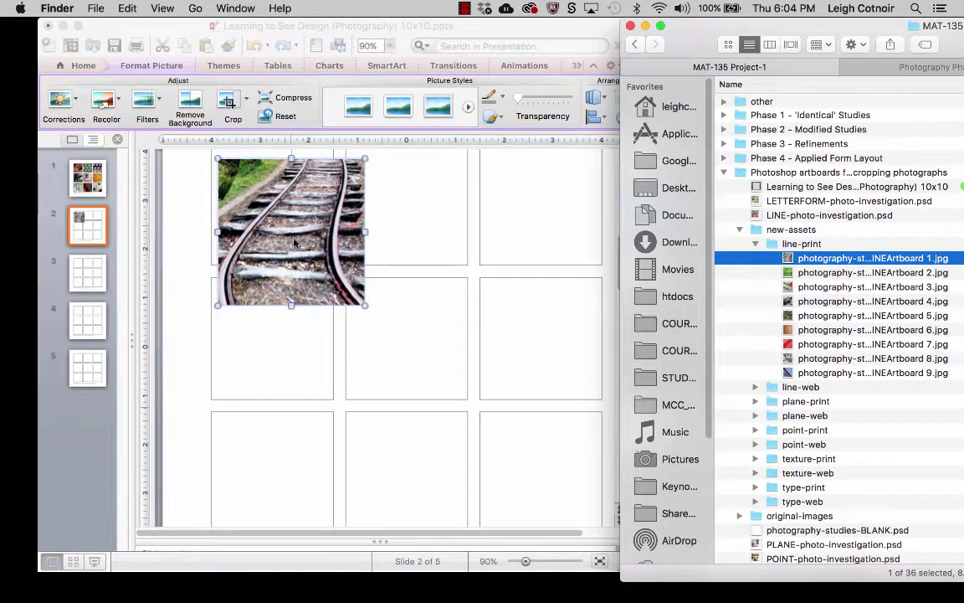
pyautogui.scroll(5, 291, 251)
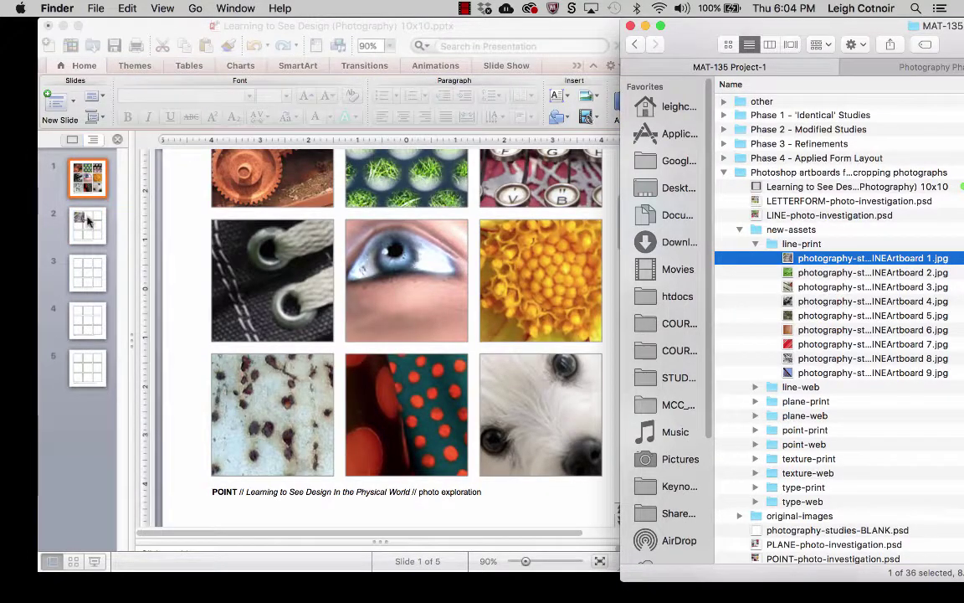
pyautogui.click(67, 205)
pyautogui.click(76, 222)
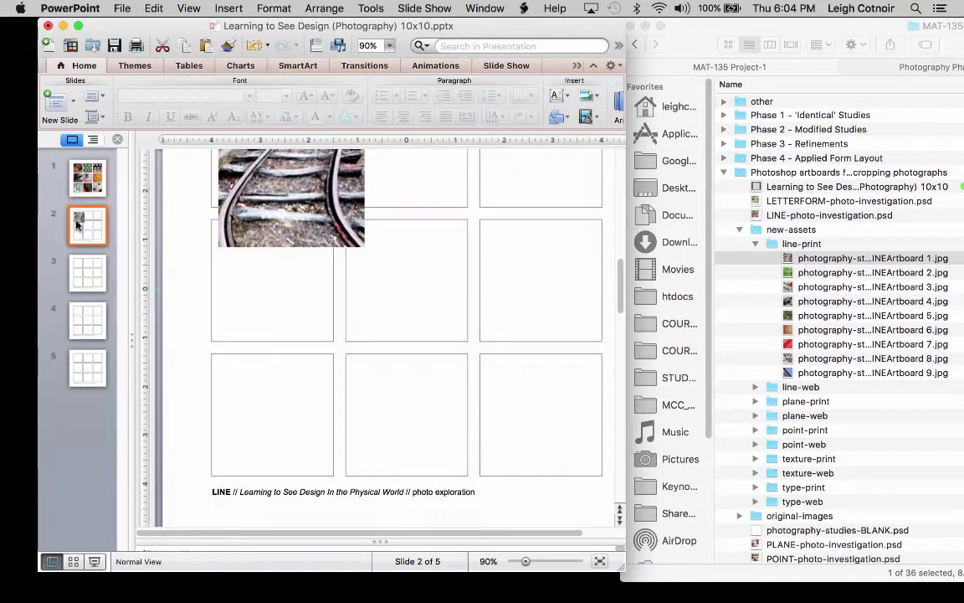
pyautogui.scroll(3, 278, 205)
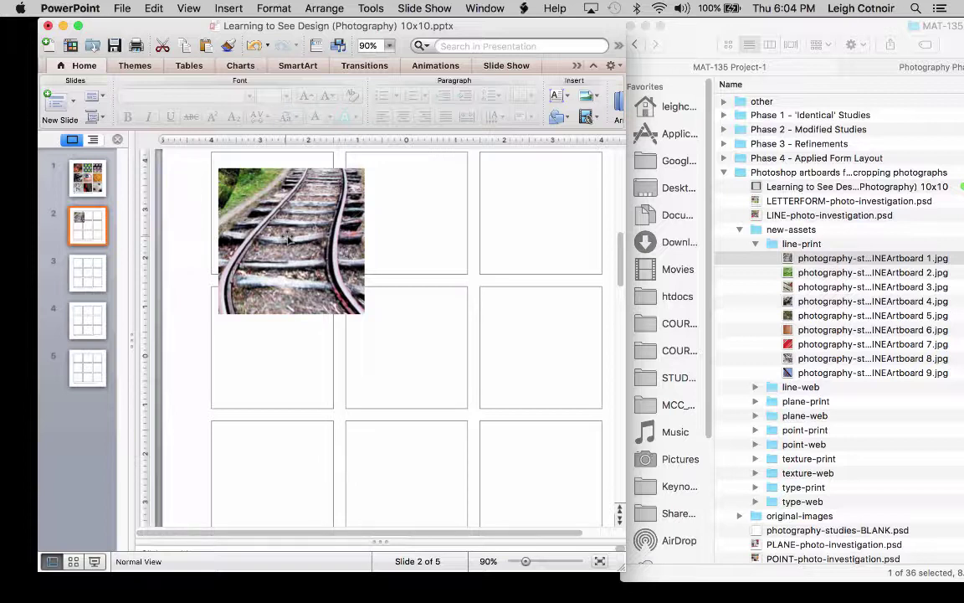
pyautogui.moveTo(284, 233); pyautogui.dragTo(282, 226)
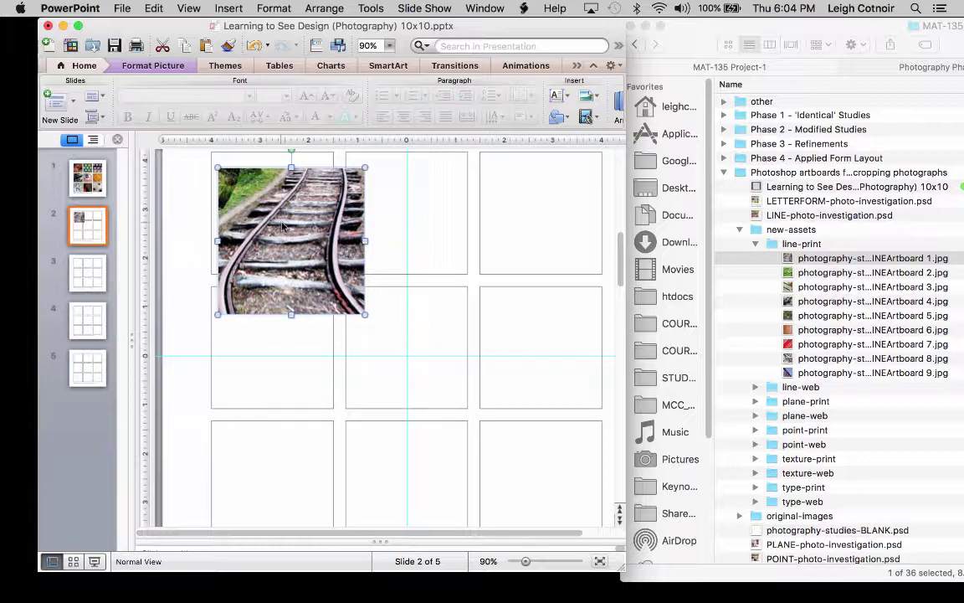
pyautogui.press('BackSpace')
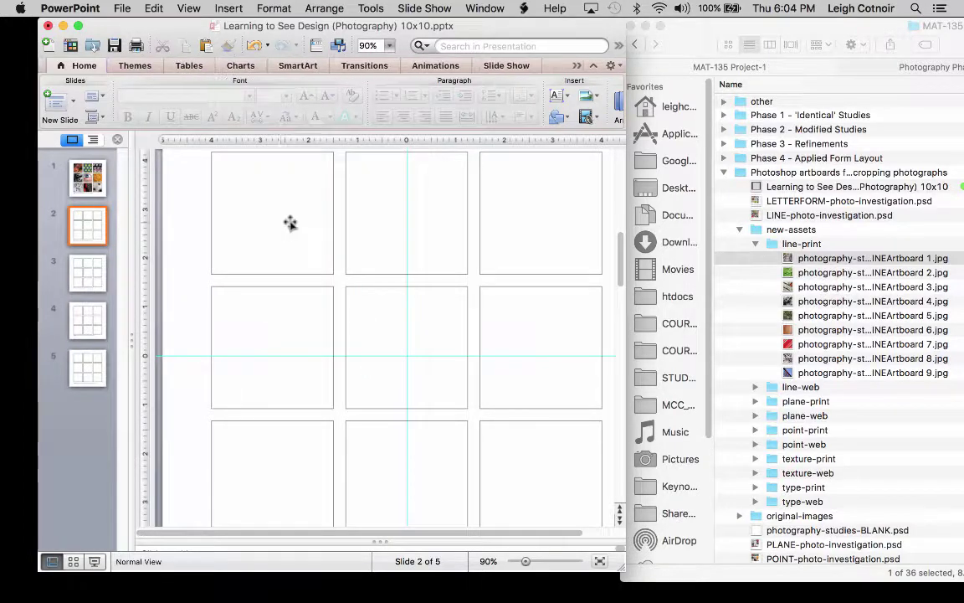
# Step: Picture-fill slide 2's top-left box with photography-studies-LINEArtboard 1.jpg through Format Shape
pyautogui.click(280, 199)
pyautogui.rightClick(280, 199)
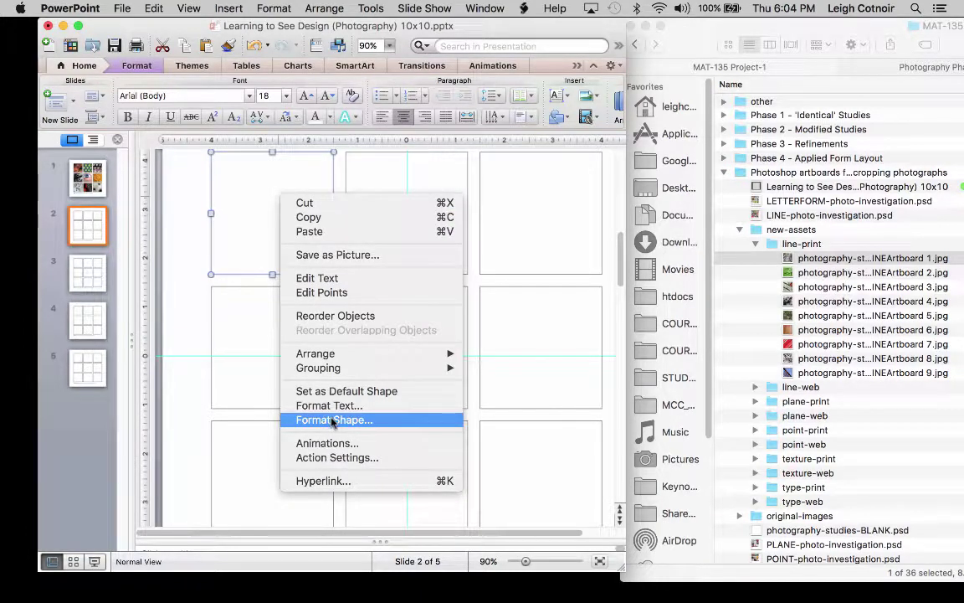
pyautogui.click(333, 420)
pyautogui.click(394, 96)
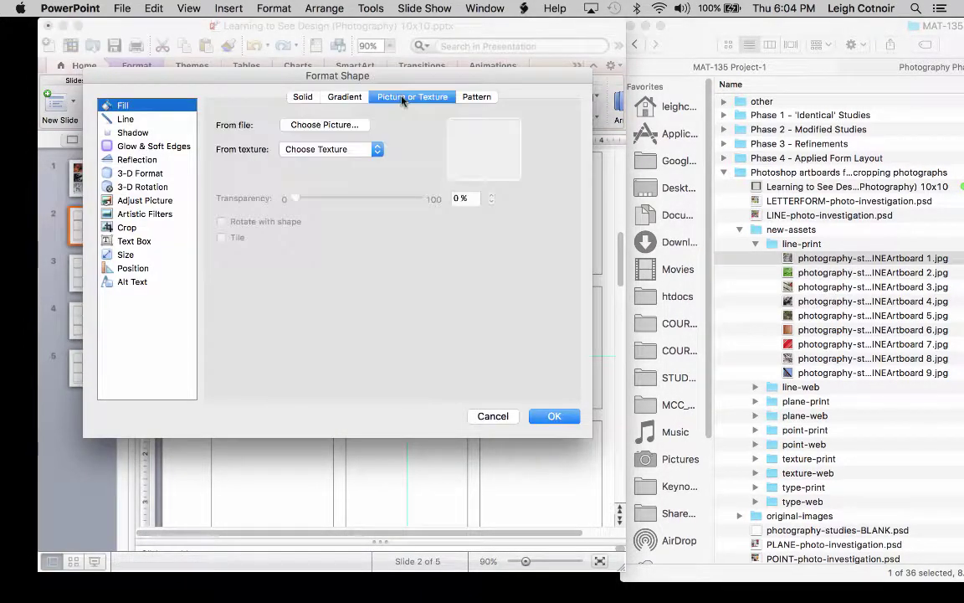
pyautogui.click(294, 119)
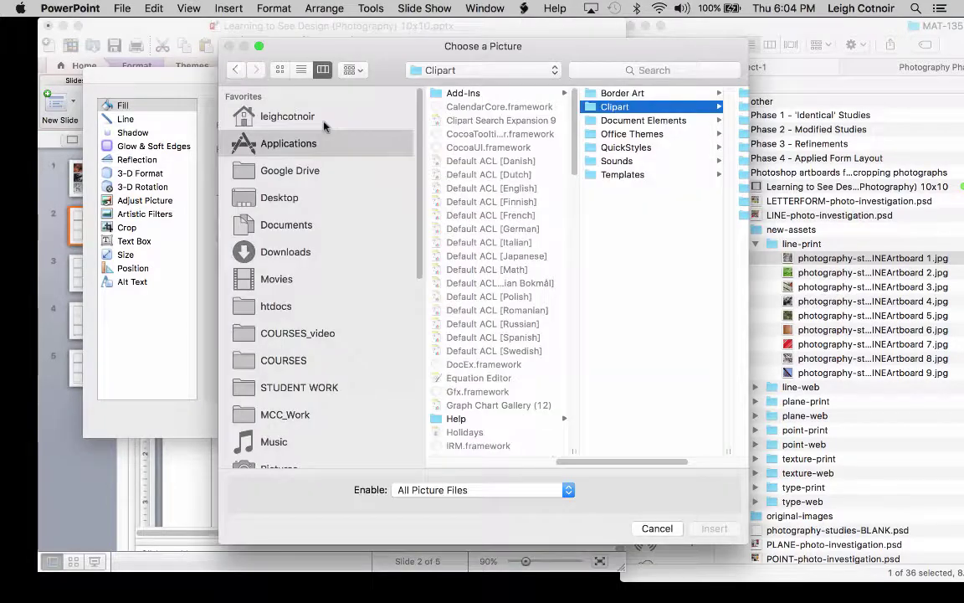
pyautogui.click(791, 245)
pyautogui.click(791, 259)
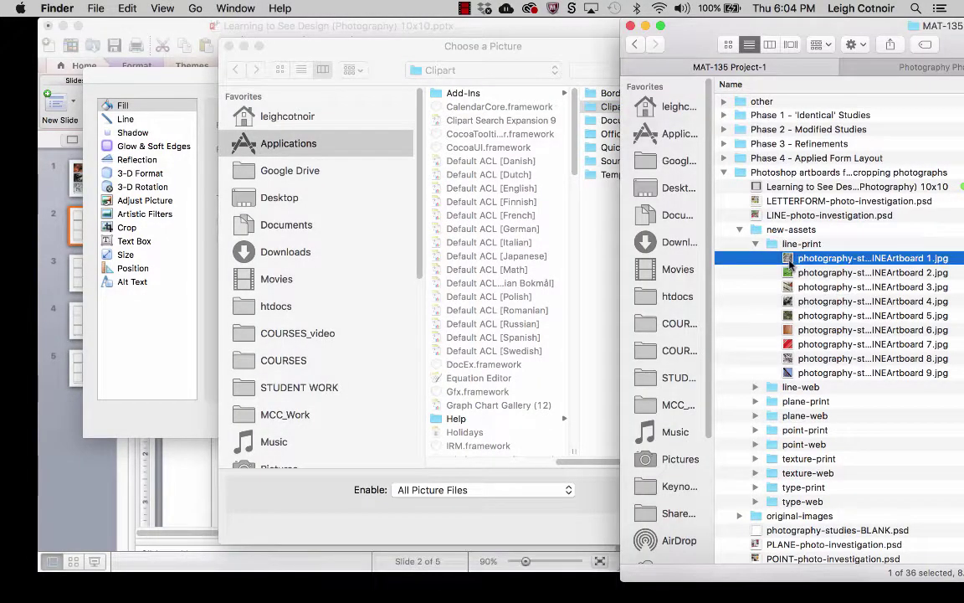
pyautogui.moveTo(791, 259); pyautogui.dragTo(572, 241)
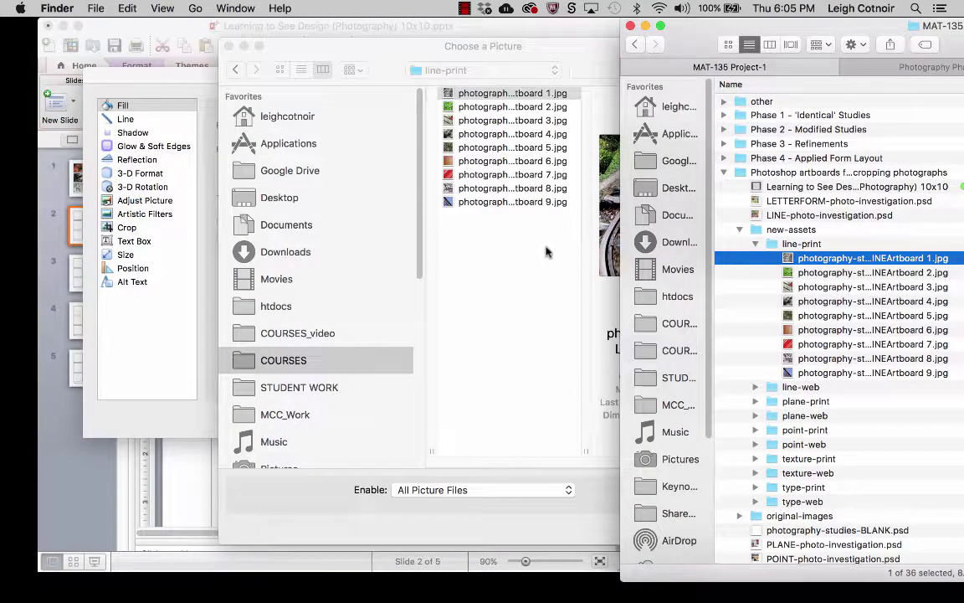
pyautogui.click(527, 347)
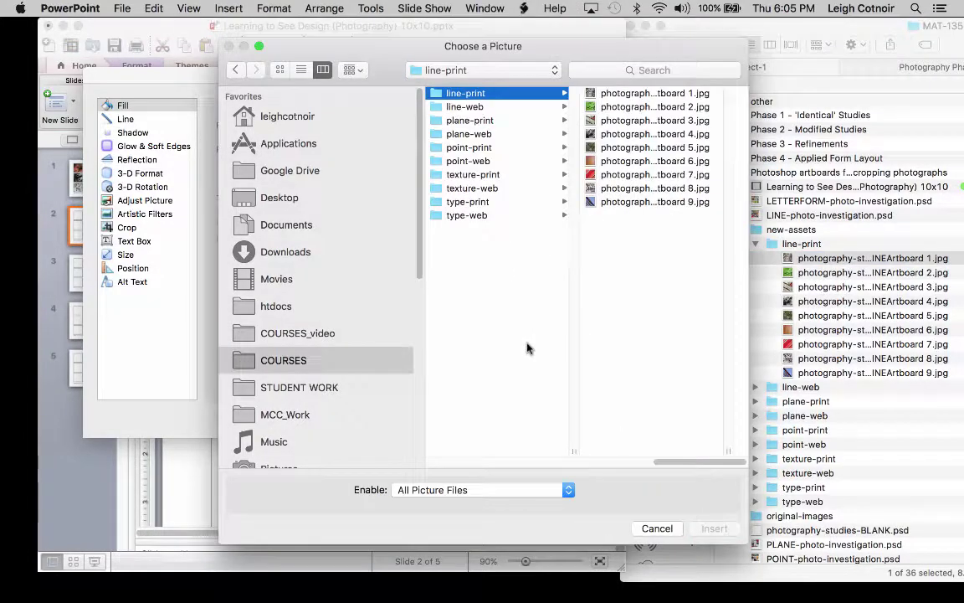
pyautogui.click(616, 93)
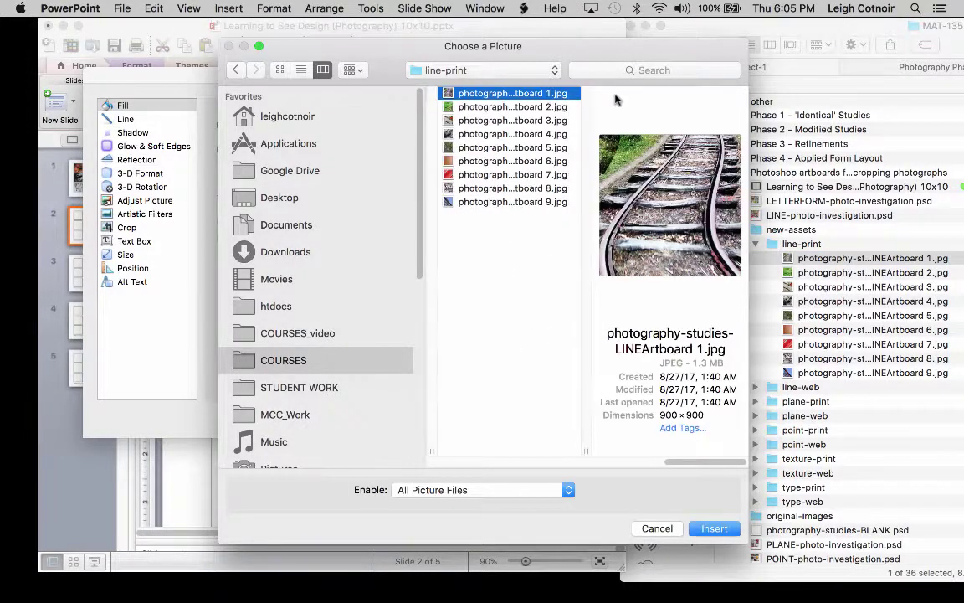
pyautogui.click(710, 529)
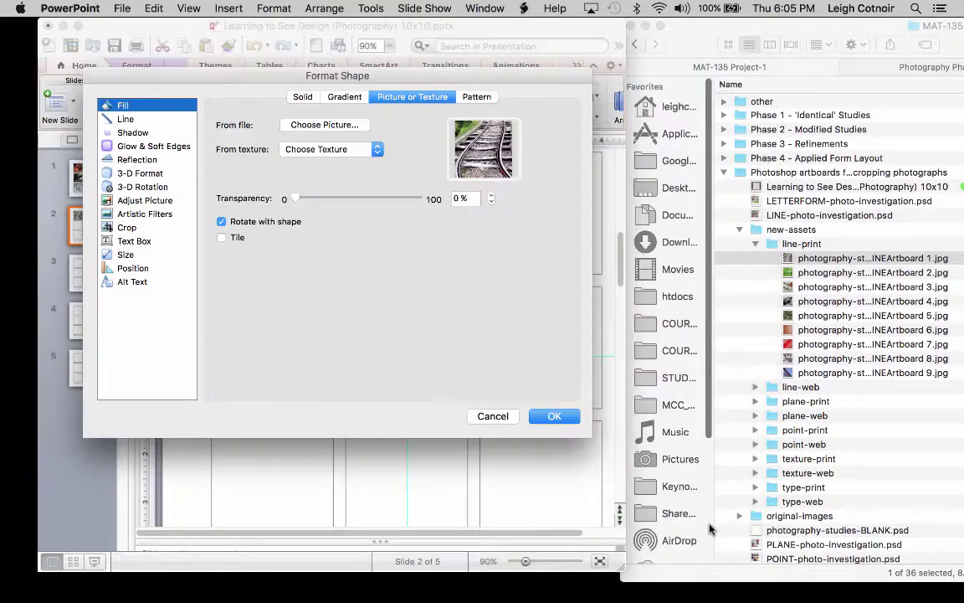
pyautogui.click(552, 416)
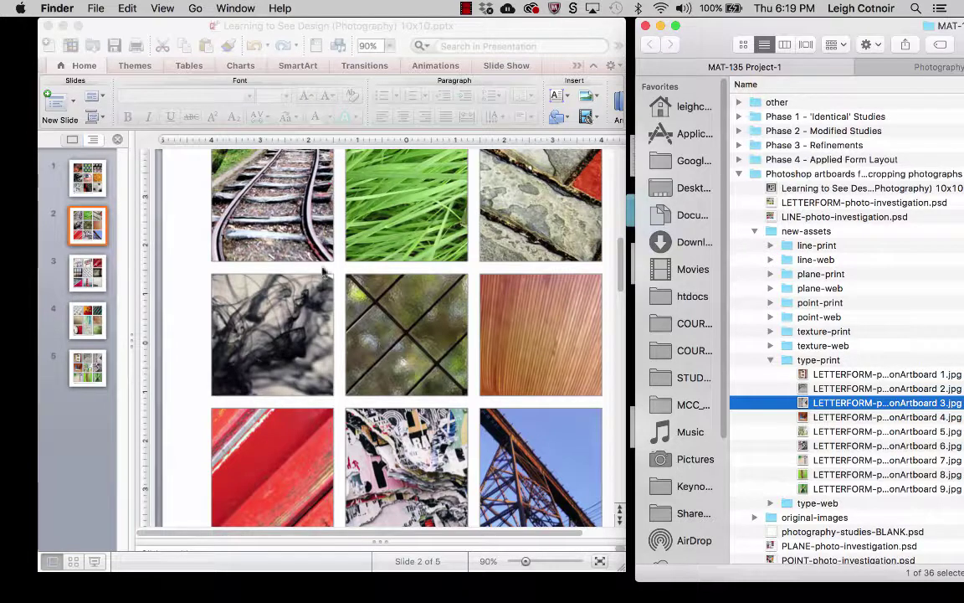
# Step: Review the filled photo grids on slides 3 through 5 using the thumbnails
pyautogui.click(98, 282)
pyautogui.click(97, 281)
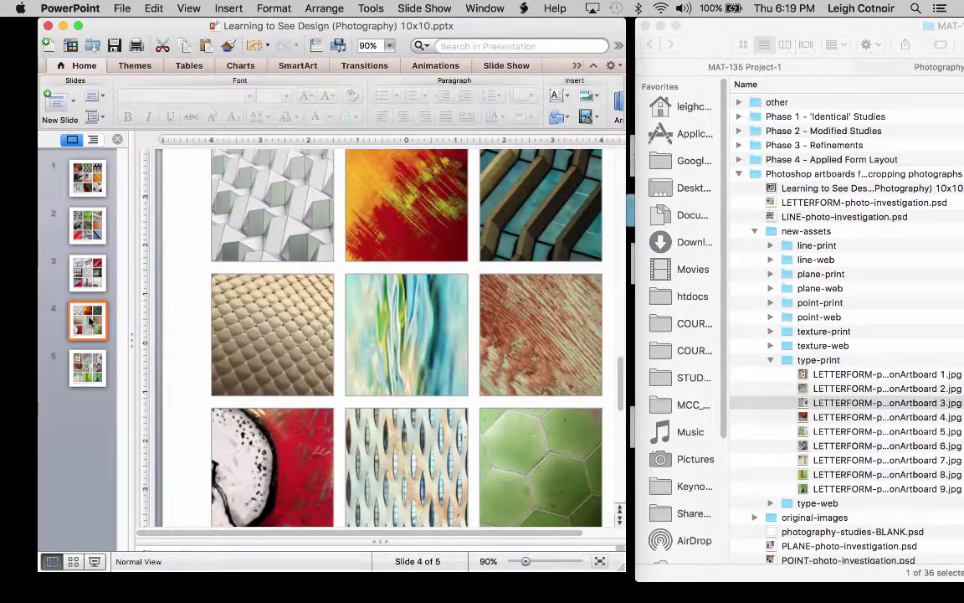
pyautogui.click(91, 372)
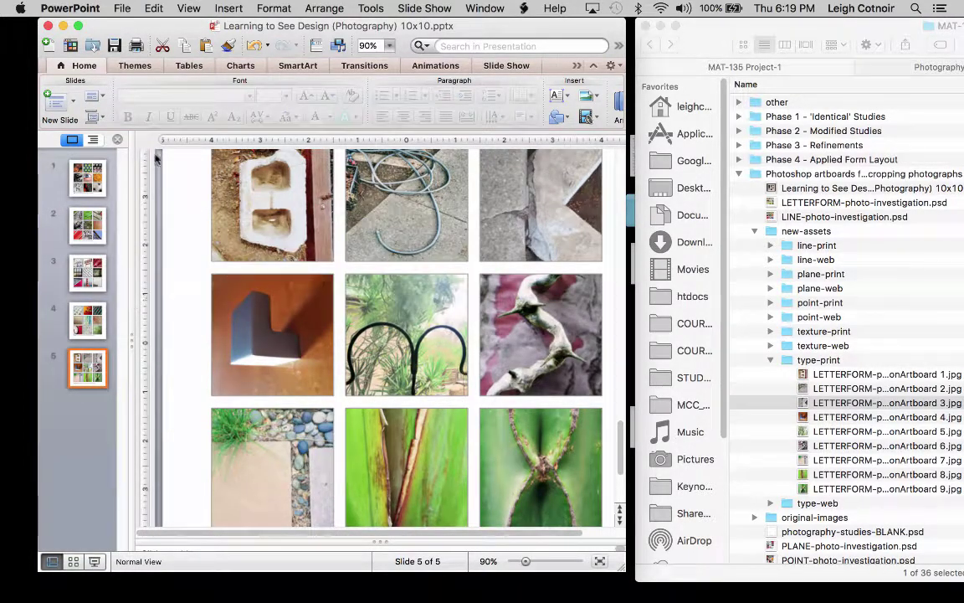
pyautogui.click(122, 9)
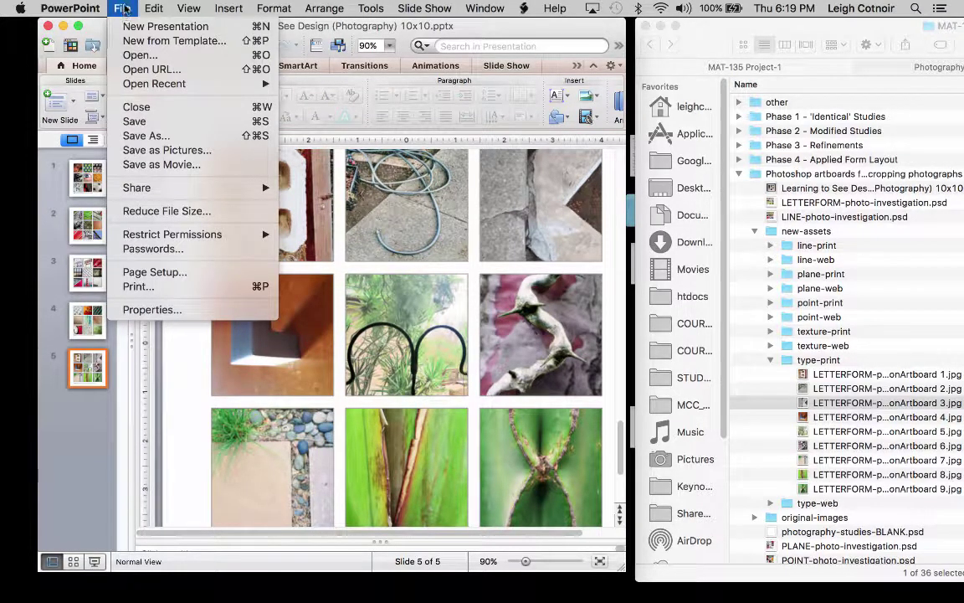
# Step: Export the deck with Save As, setting the file Format to PDF
pyautogui.click(146, 136)
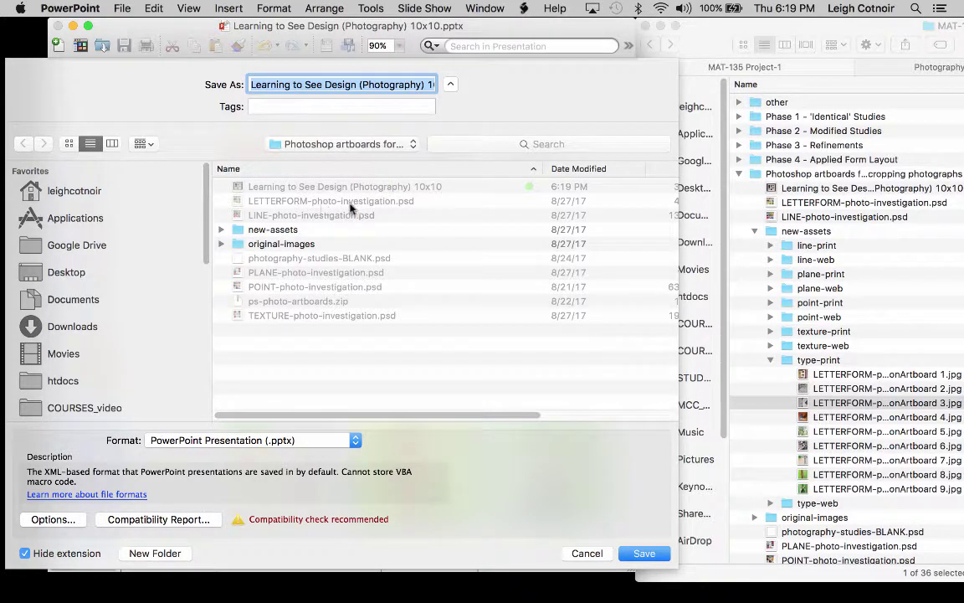
pyautogui.click(293, 441)
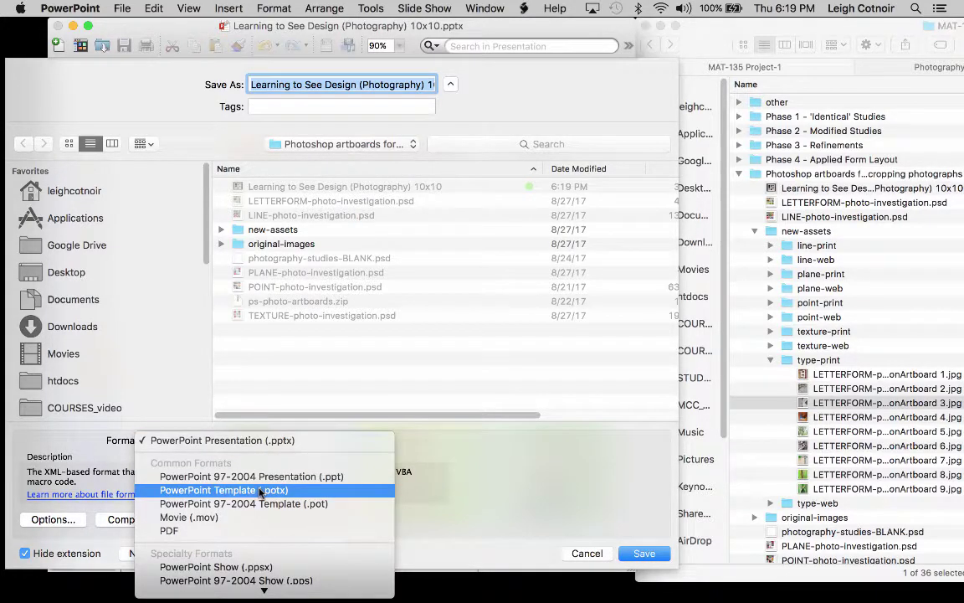
pyautogui.click(169, 532)
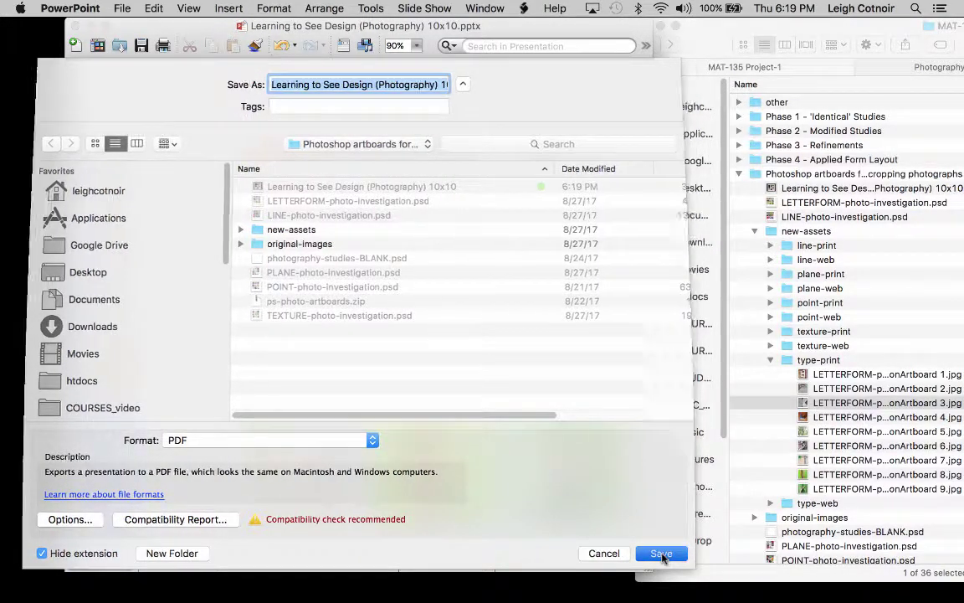
pyautogui.click(662, 553)
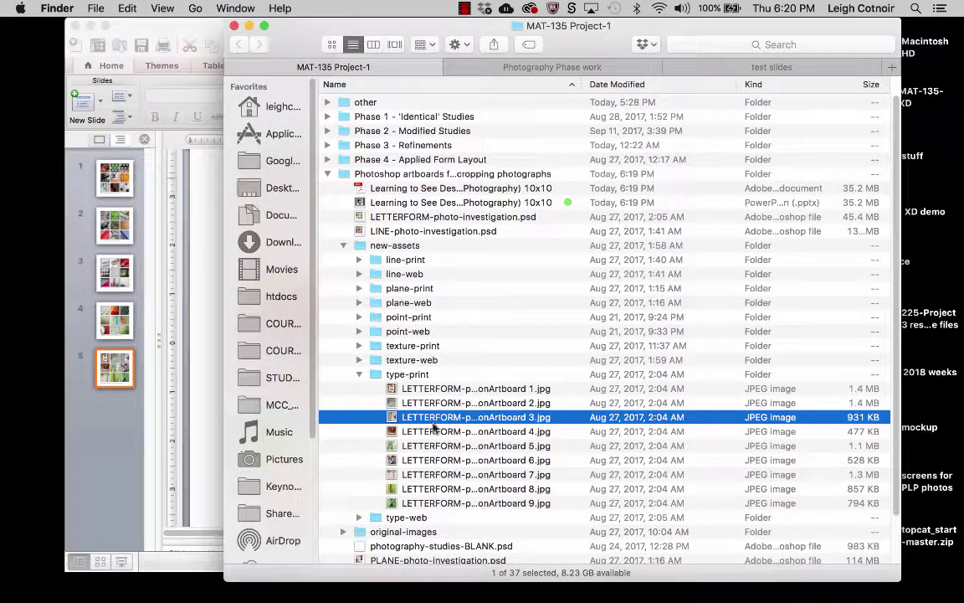
# Step: Append ' - lastname' to the exported PDF's file name in Finder
pyautogui.click(359, 374)
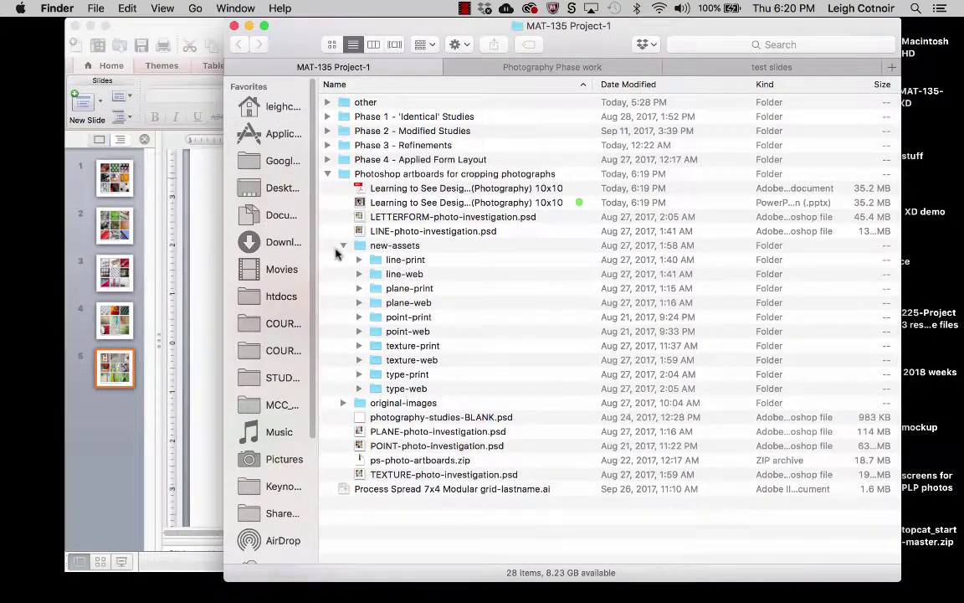
pyautogui.click(343, 245)
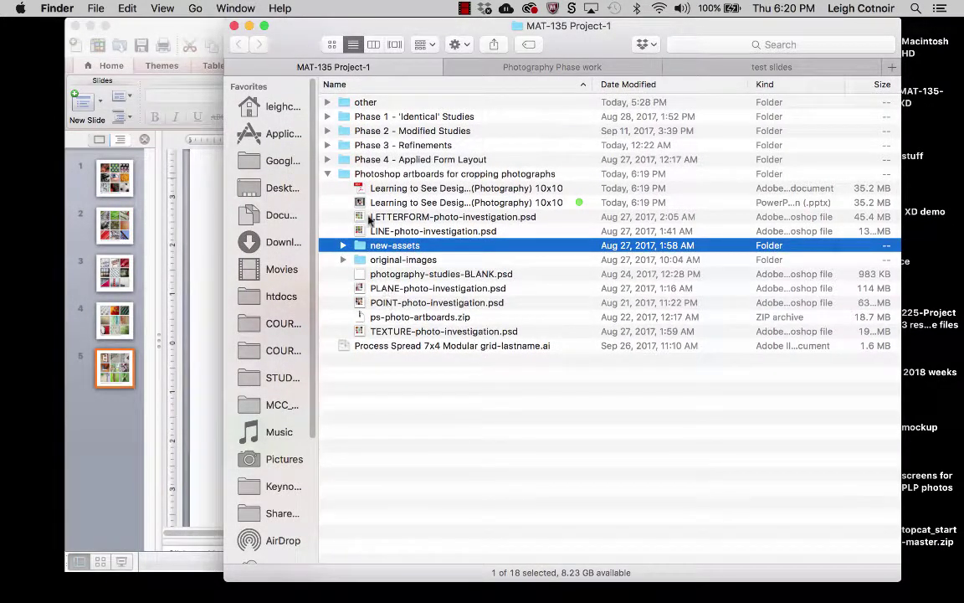
pyautogui.click(463, 191)
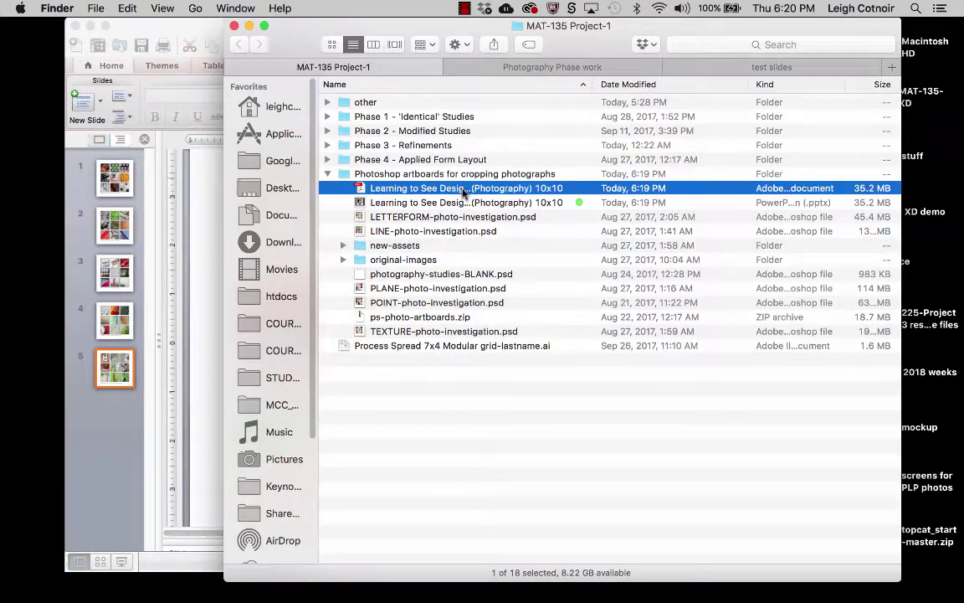
pyautogui.click(463, 191)
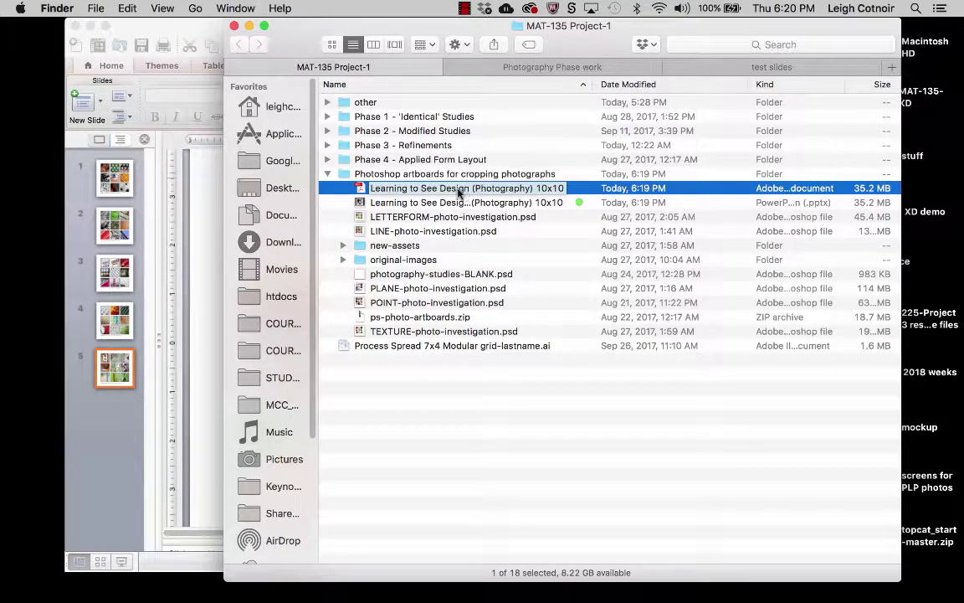
pyautogui.click(363, 191)
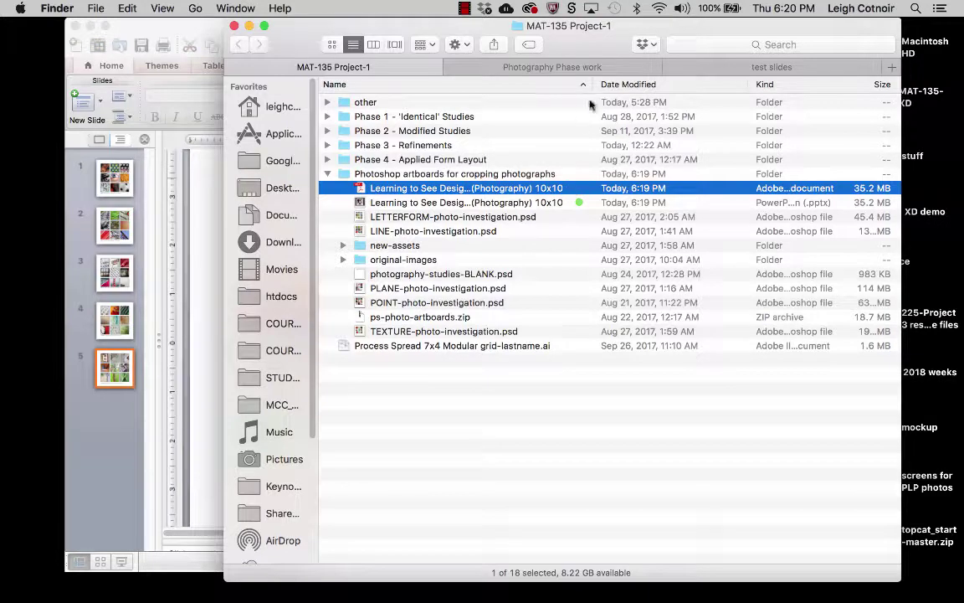
pyautogui.moveTo(594, 84); pyautogui.dragTo(688, 87)
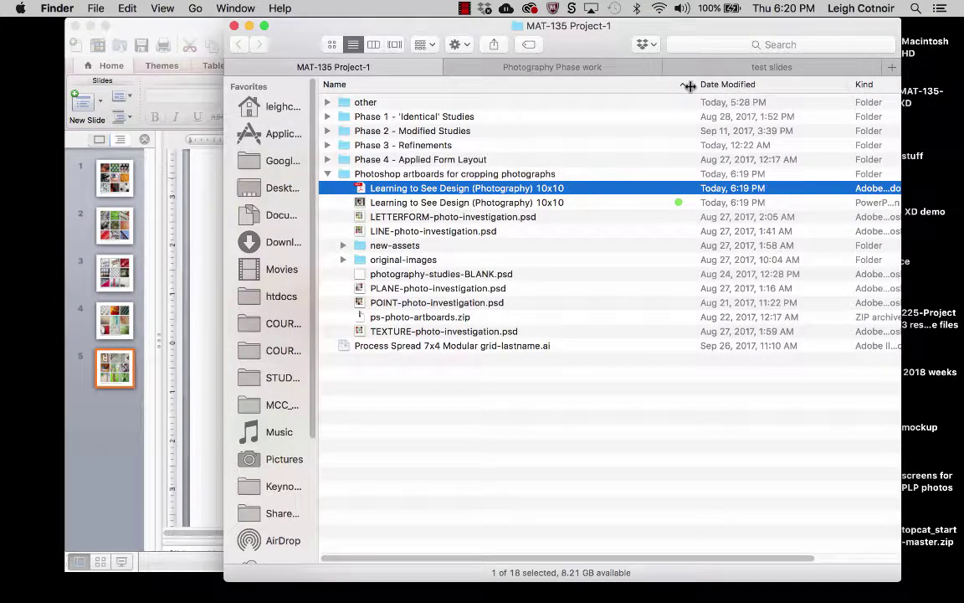
pyautogui.click(549, 191)
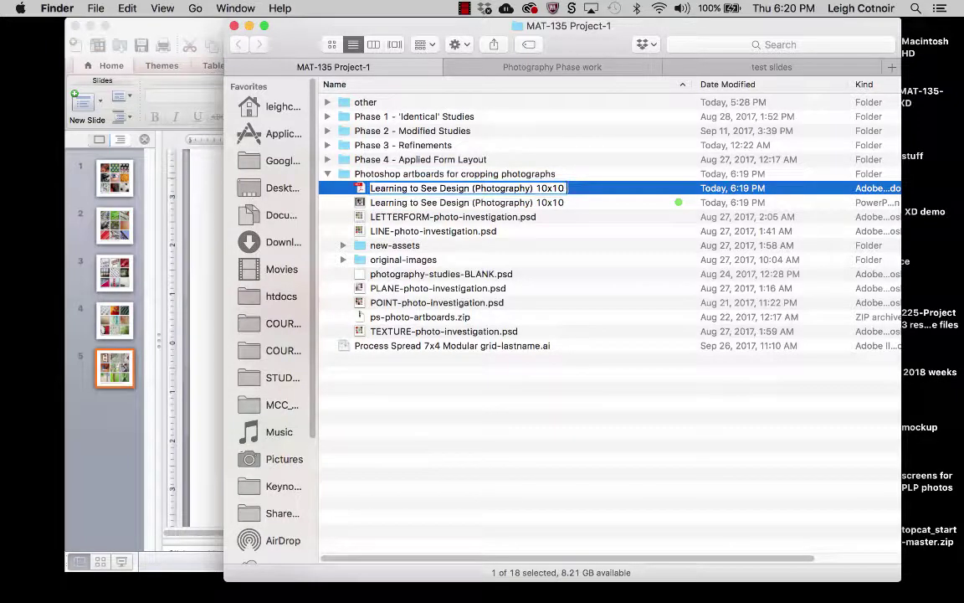
pyautogui.press('Right')
pyautogui.write('- ')
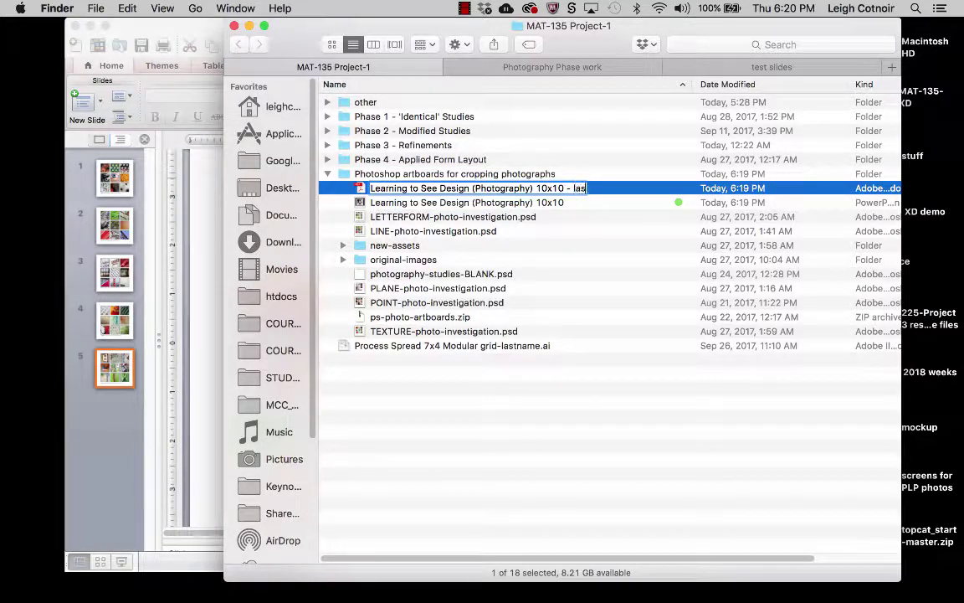
pyautogui.write('lastname')
pyautogui.press('Return')
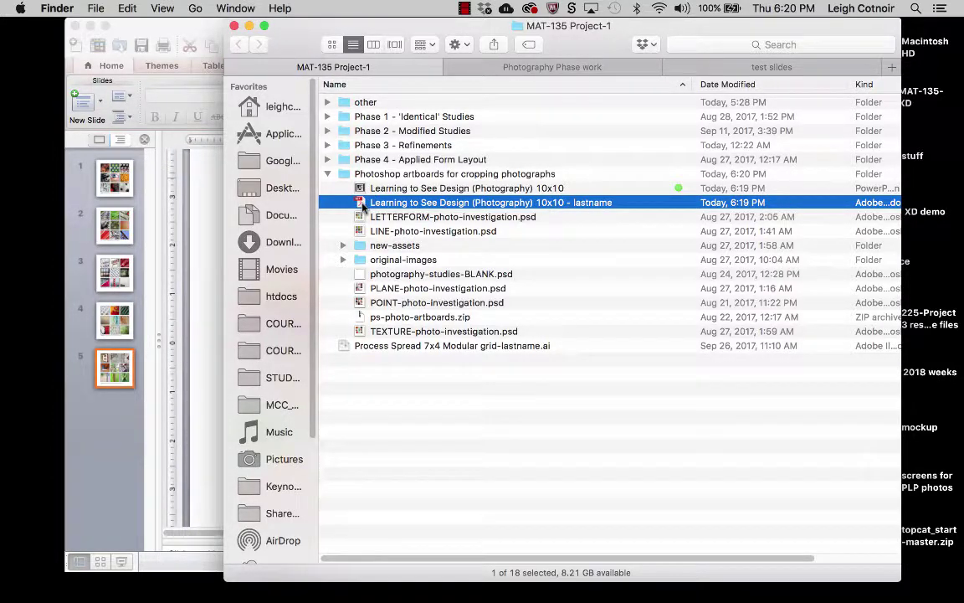
# Step: Open the renamed PDF in Acrobat and page through the grids from POINT to LETTERFORM
pyautogui.doubleClick(362, 205)
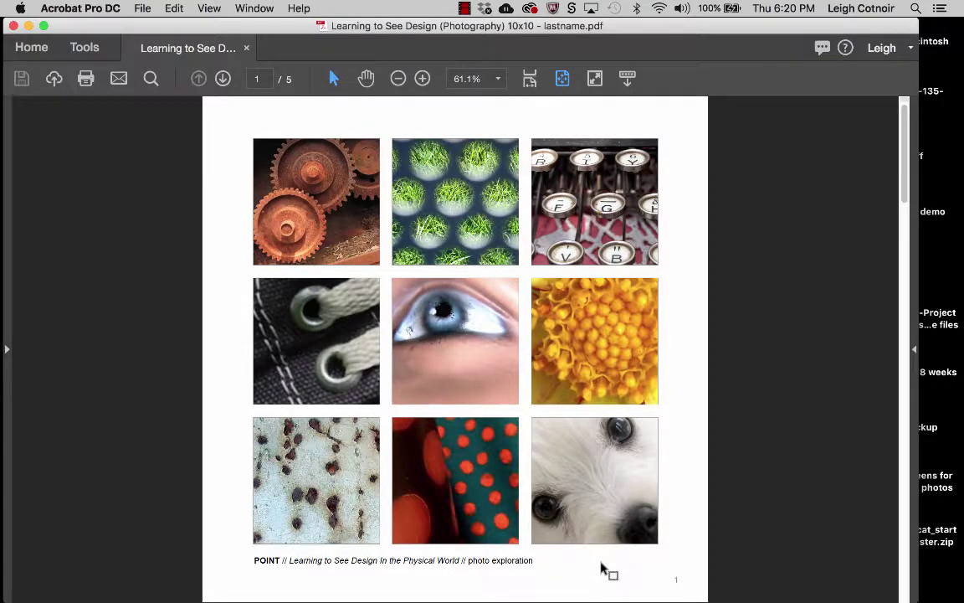
pyautogui.press('Right')
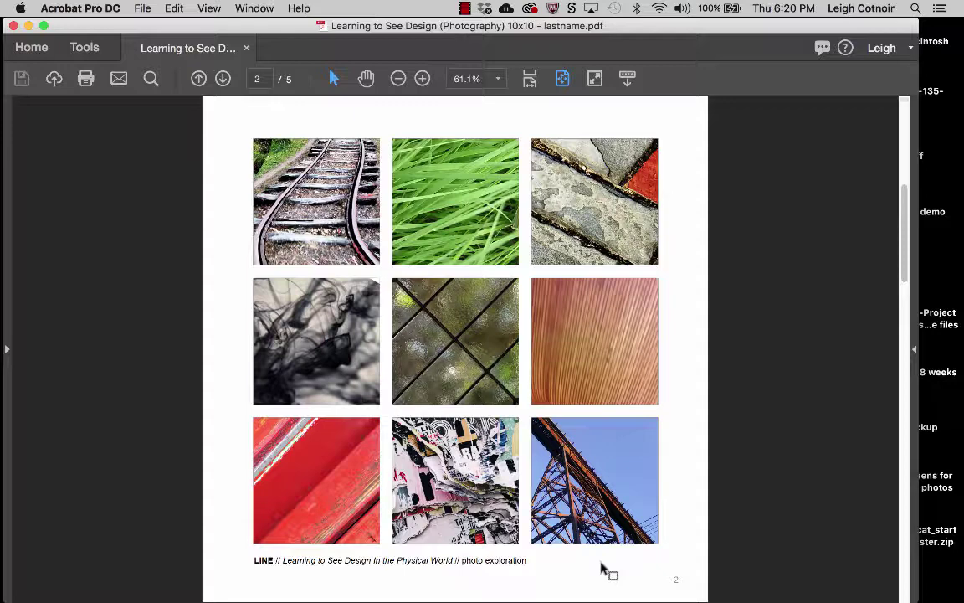
pyautogui.press('Right')
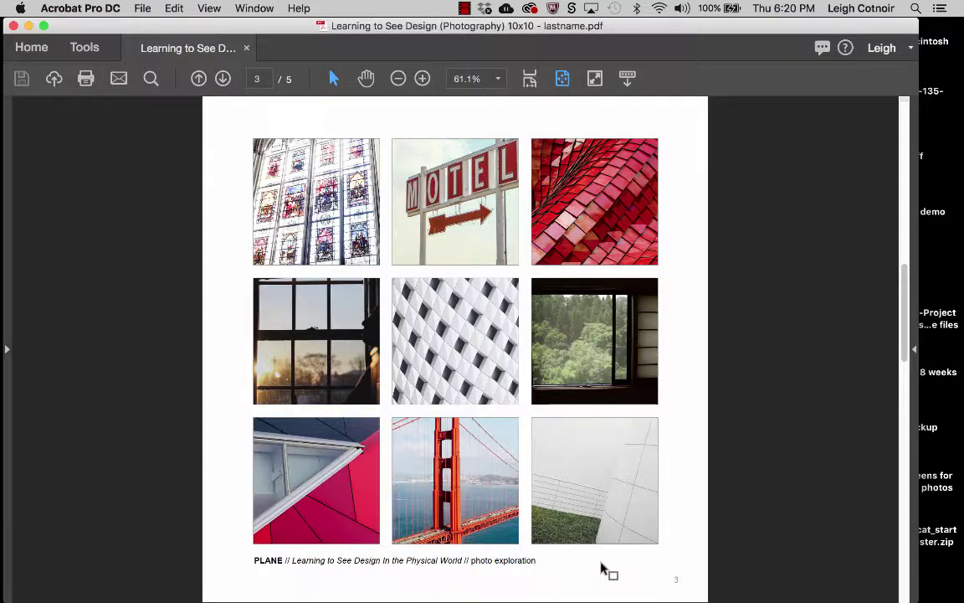
pyautogui.press('Right')
pyautogui.press('Right')
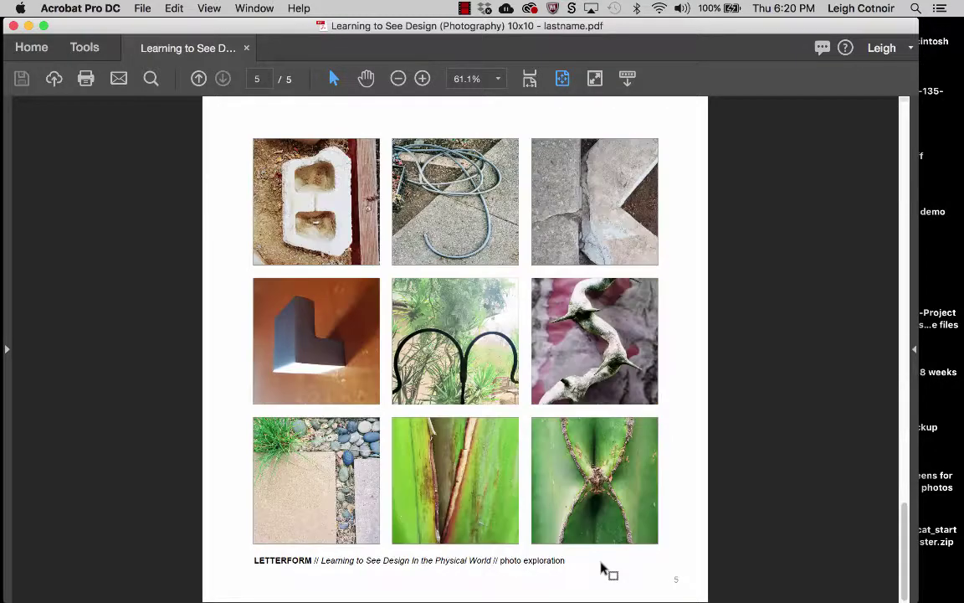